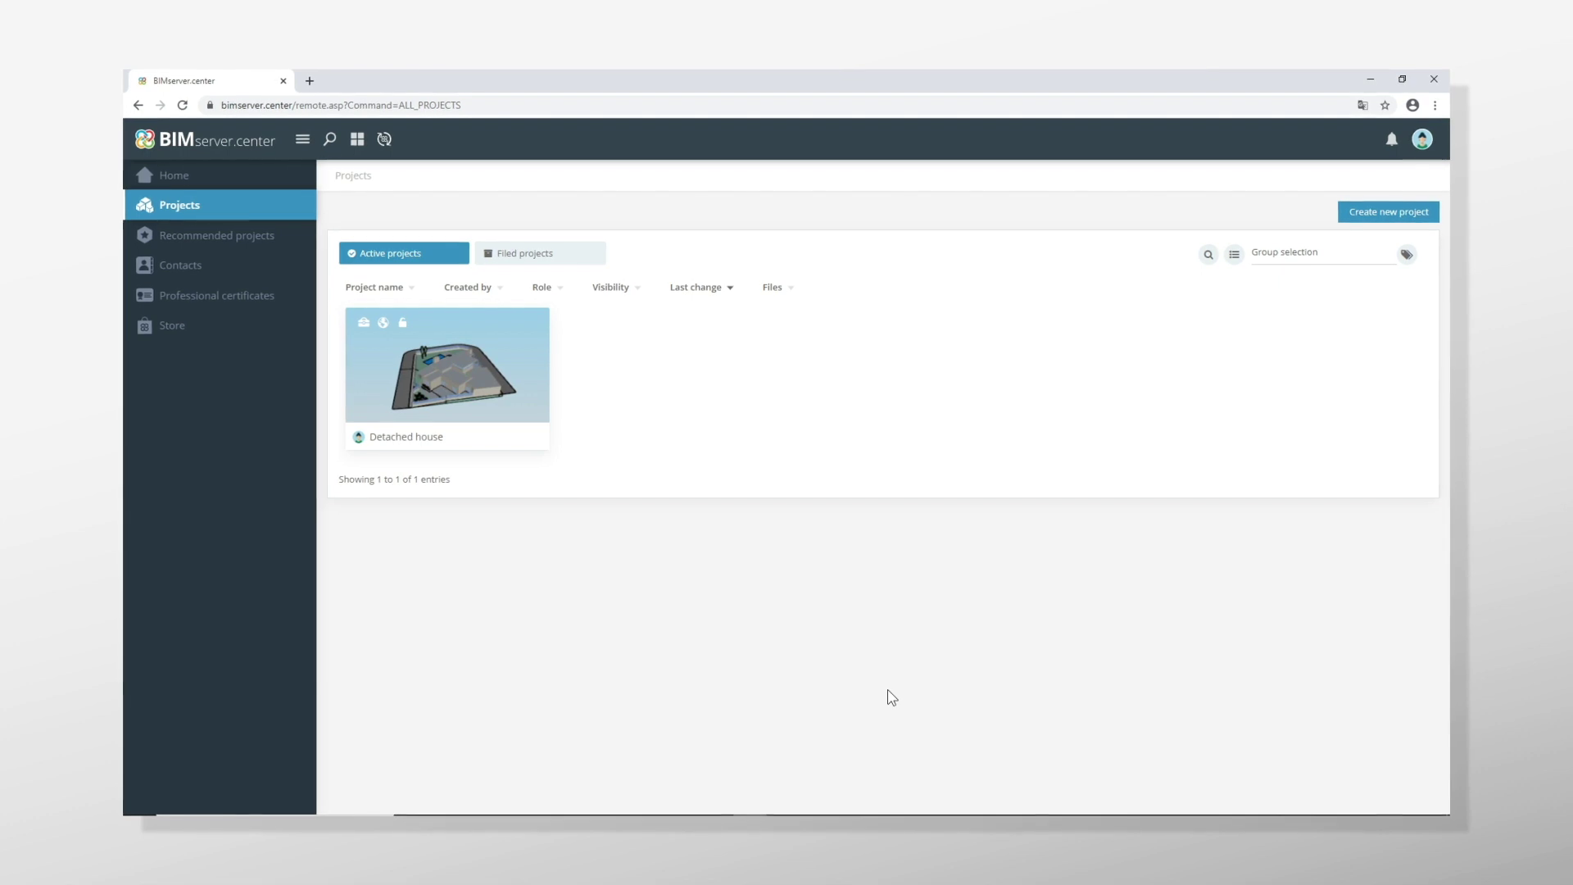
left_click(1435, 211)
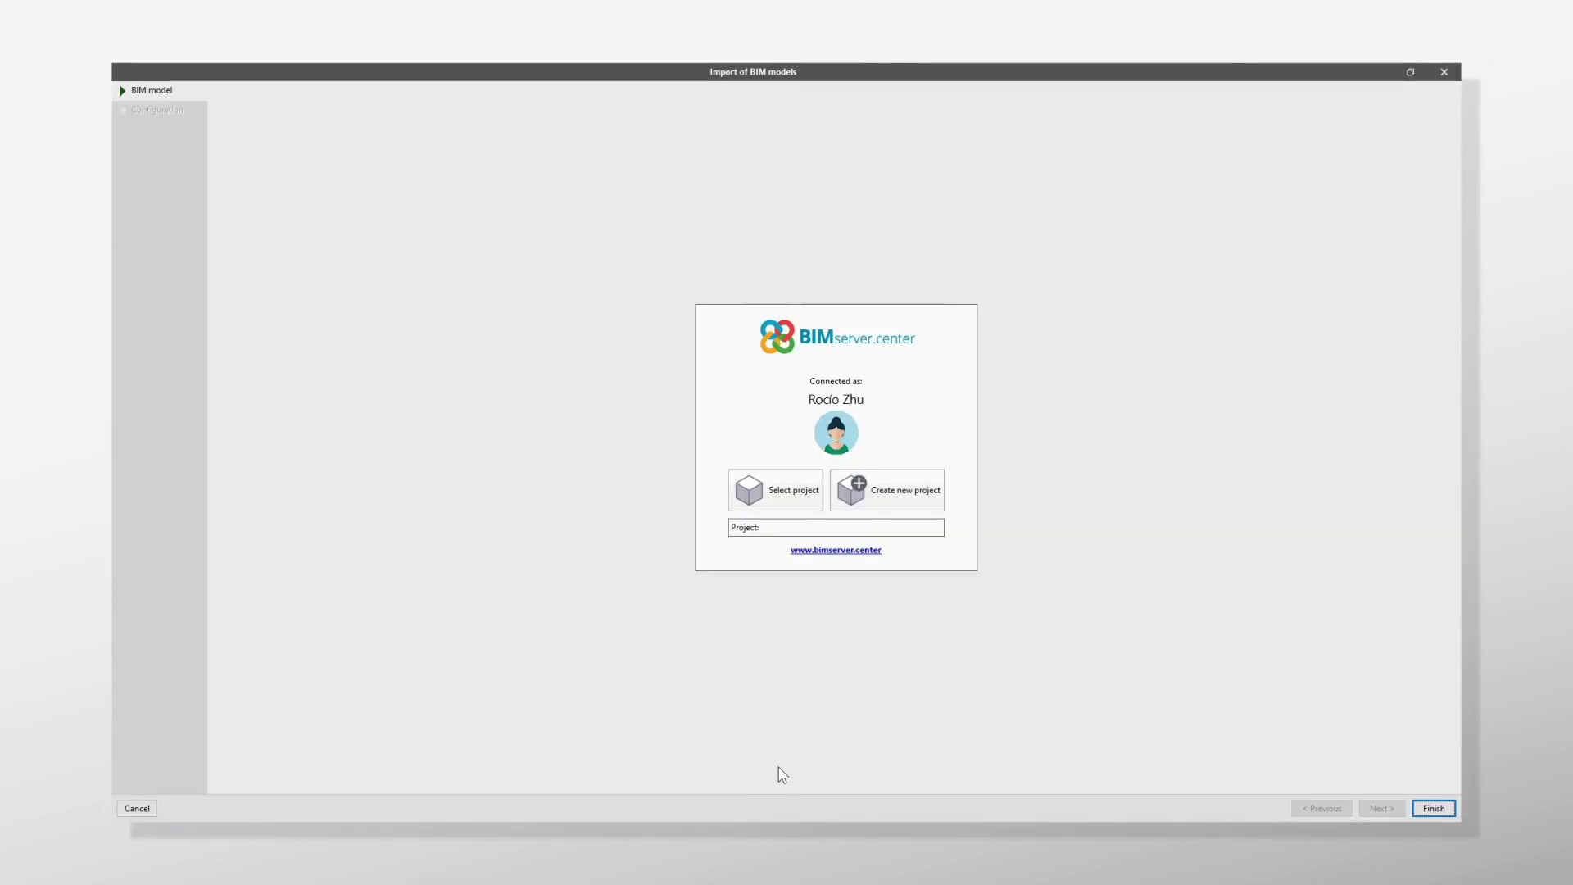
left_click(918, 513)
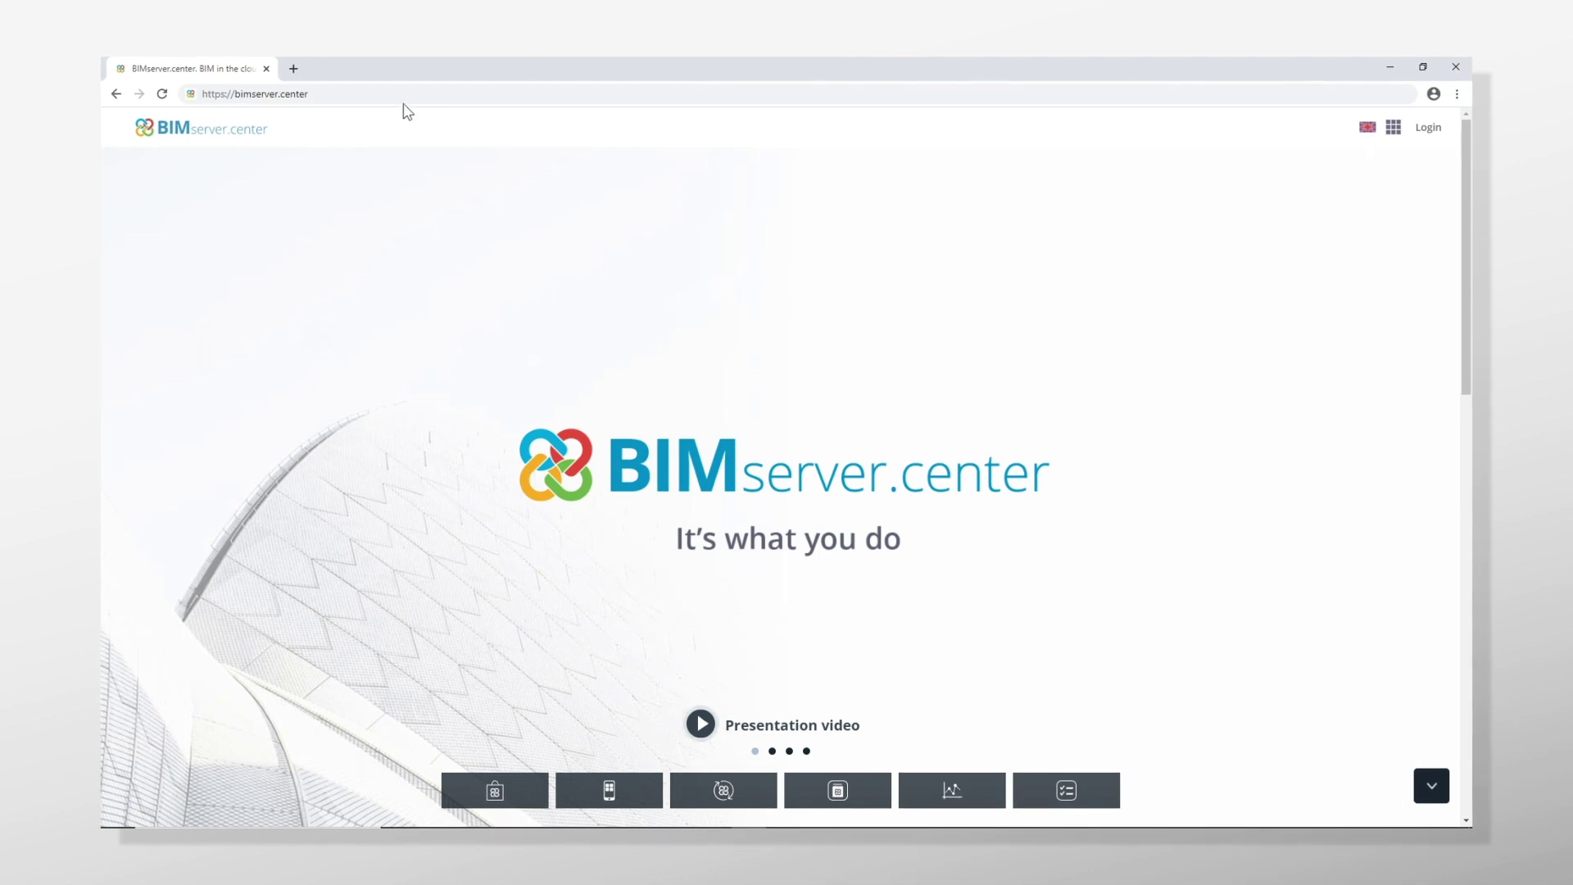
Log in to the BIMserver.center account by entering the account password.
left_click(369, 94)
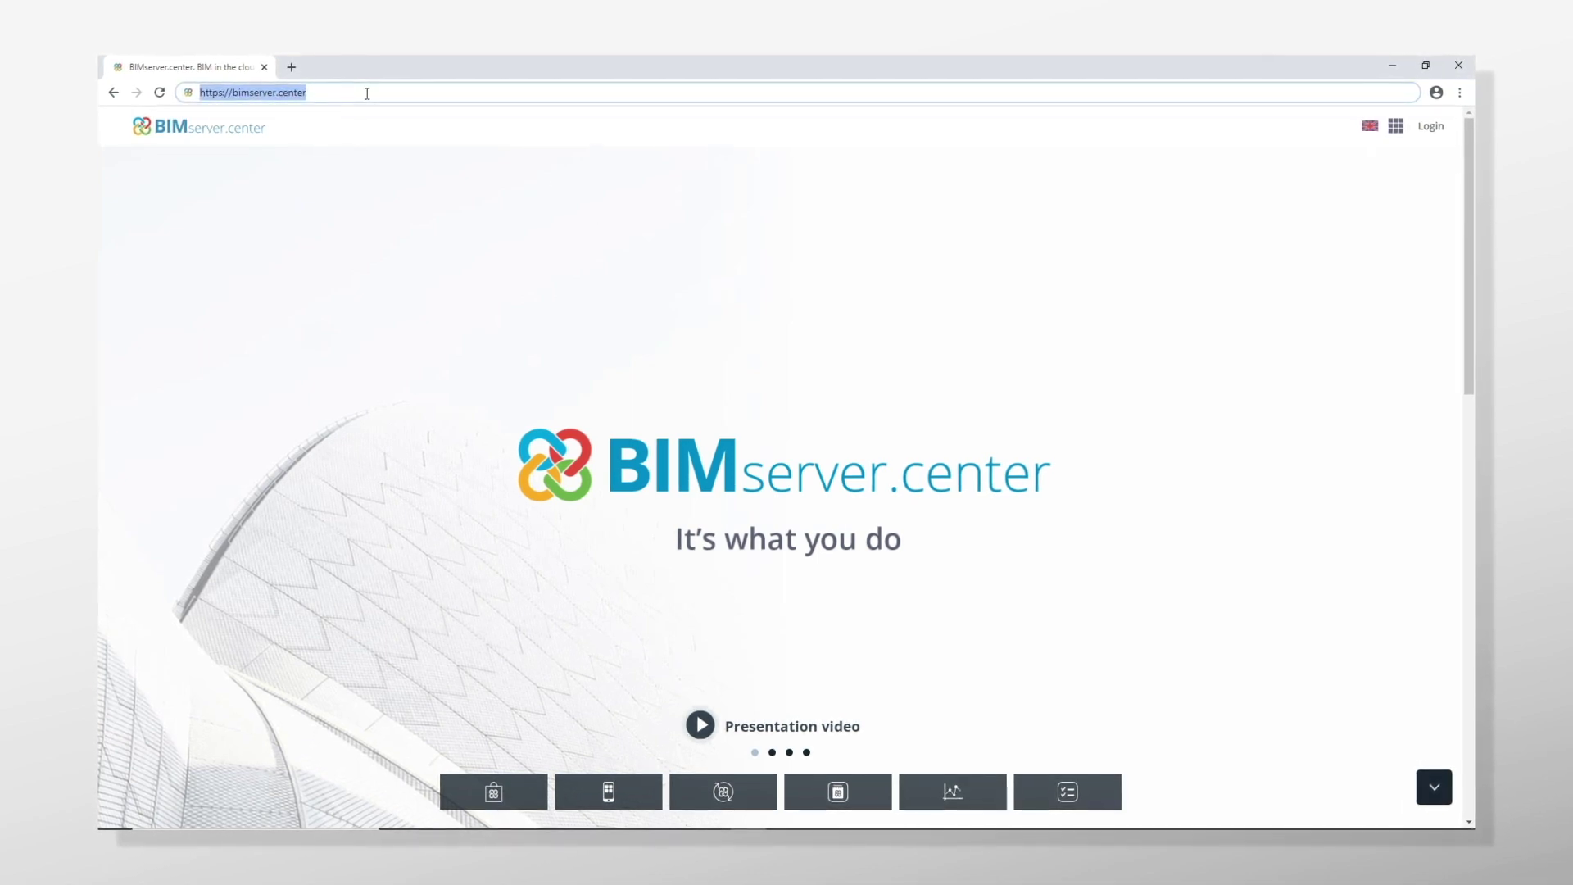
left_click(1432, 125)
left_click(1289, 245)
type("**********")
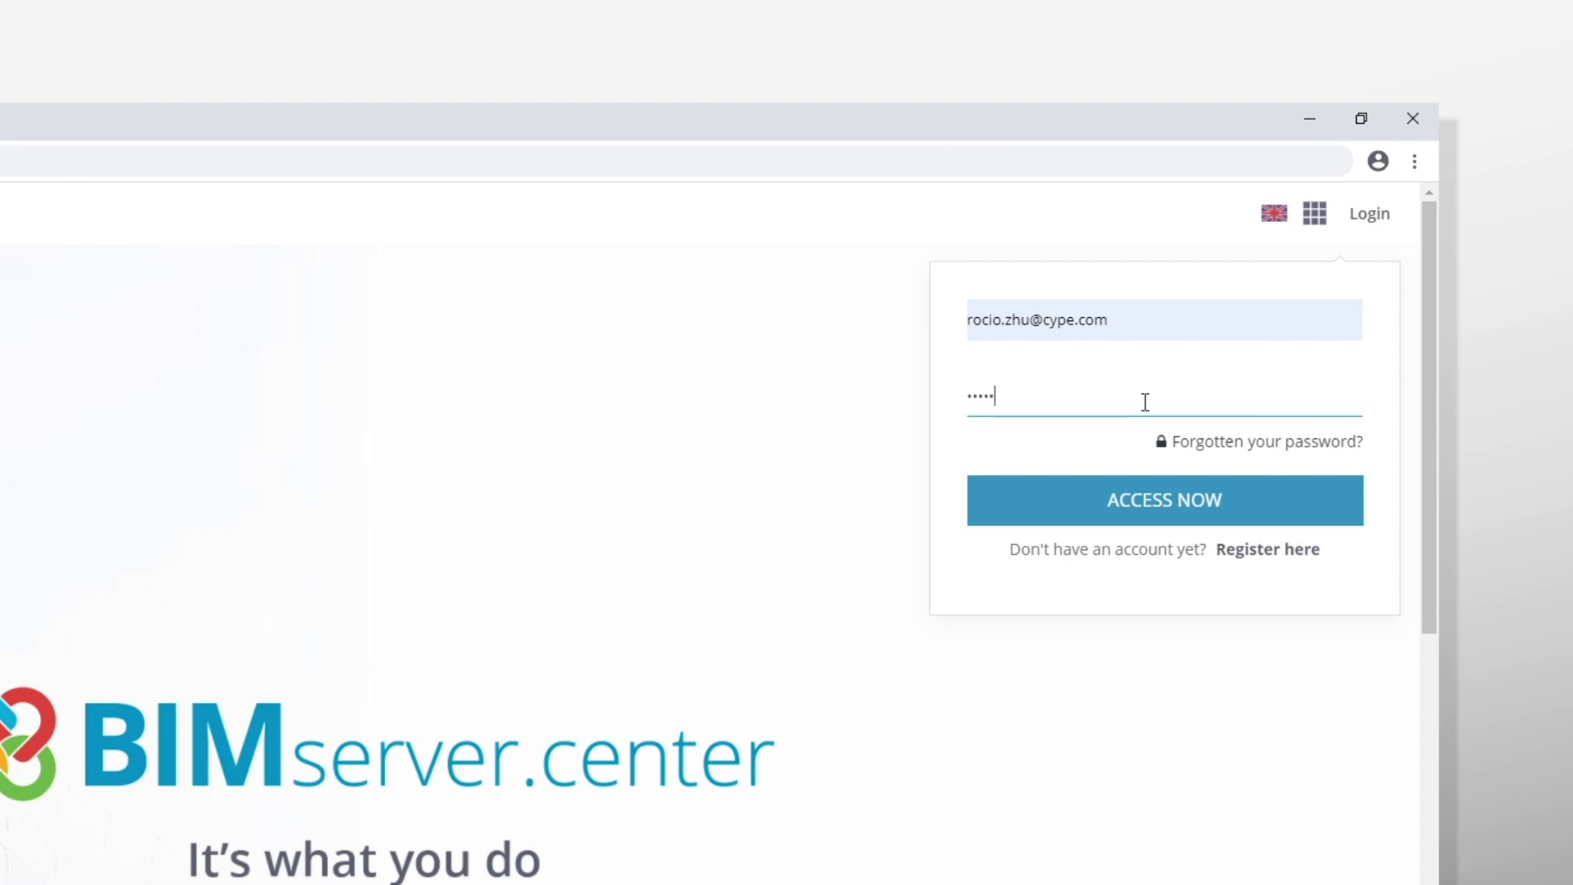
key("Return")
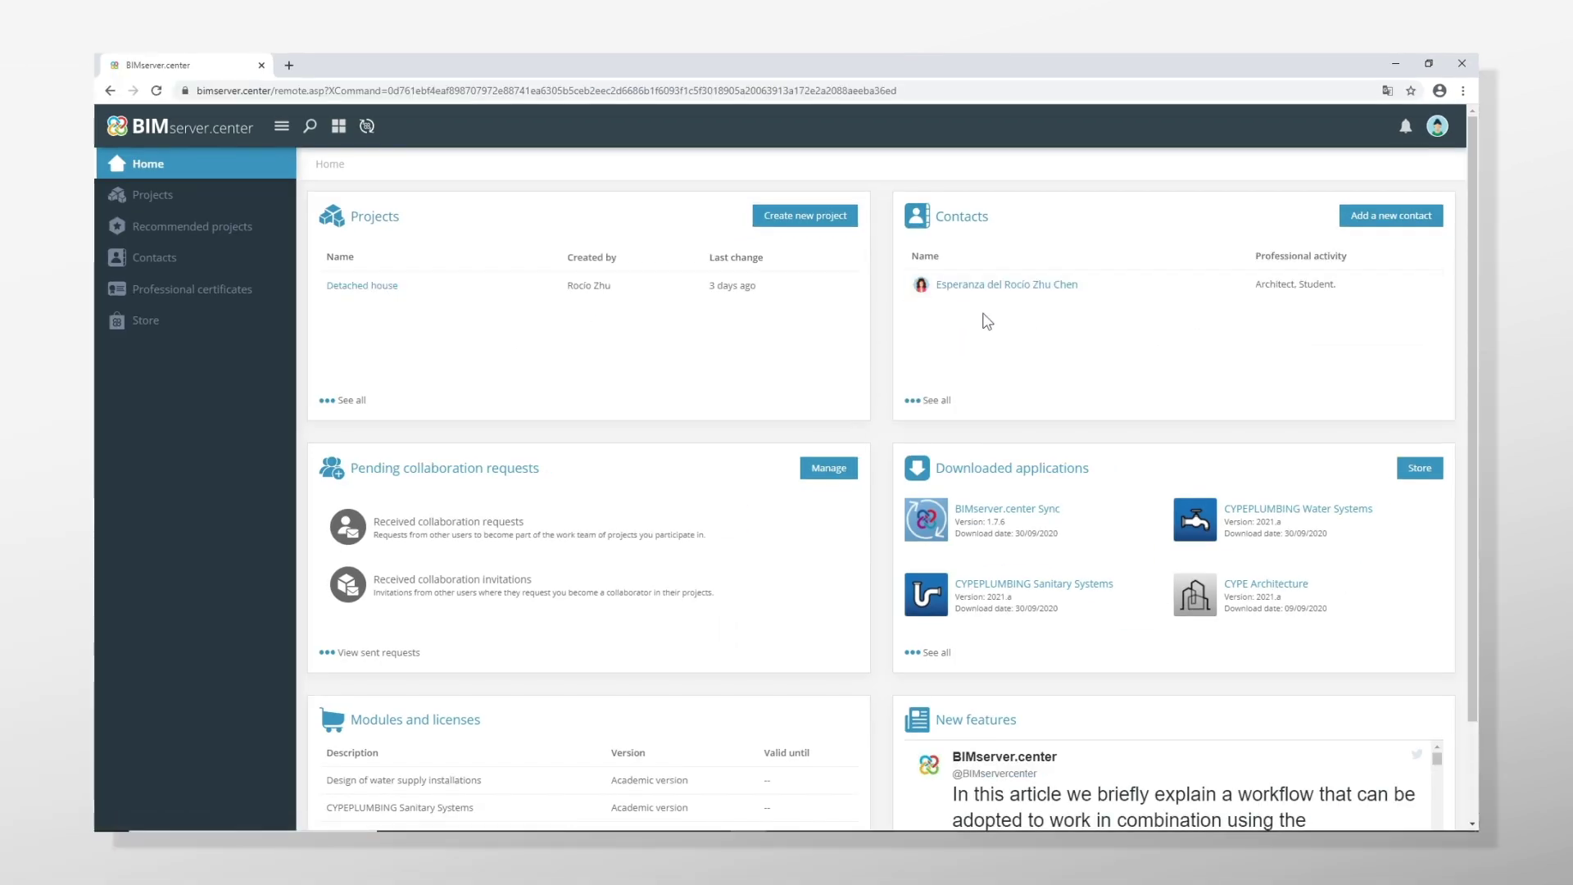
Start a new project from the projects list and name it "My project - first way".
left_click(238, 200)
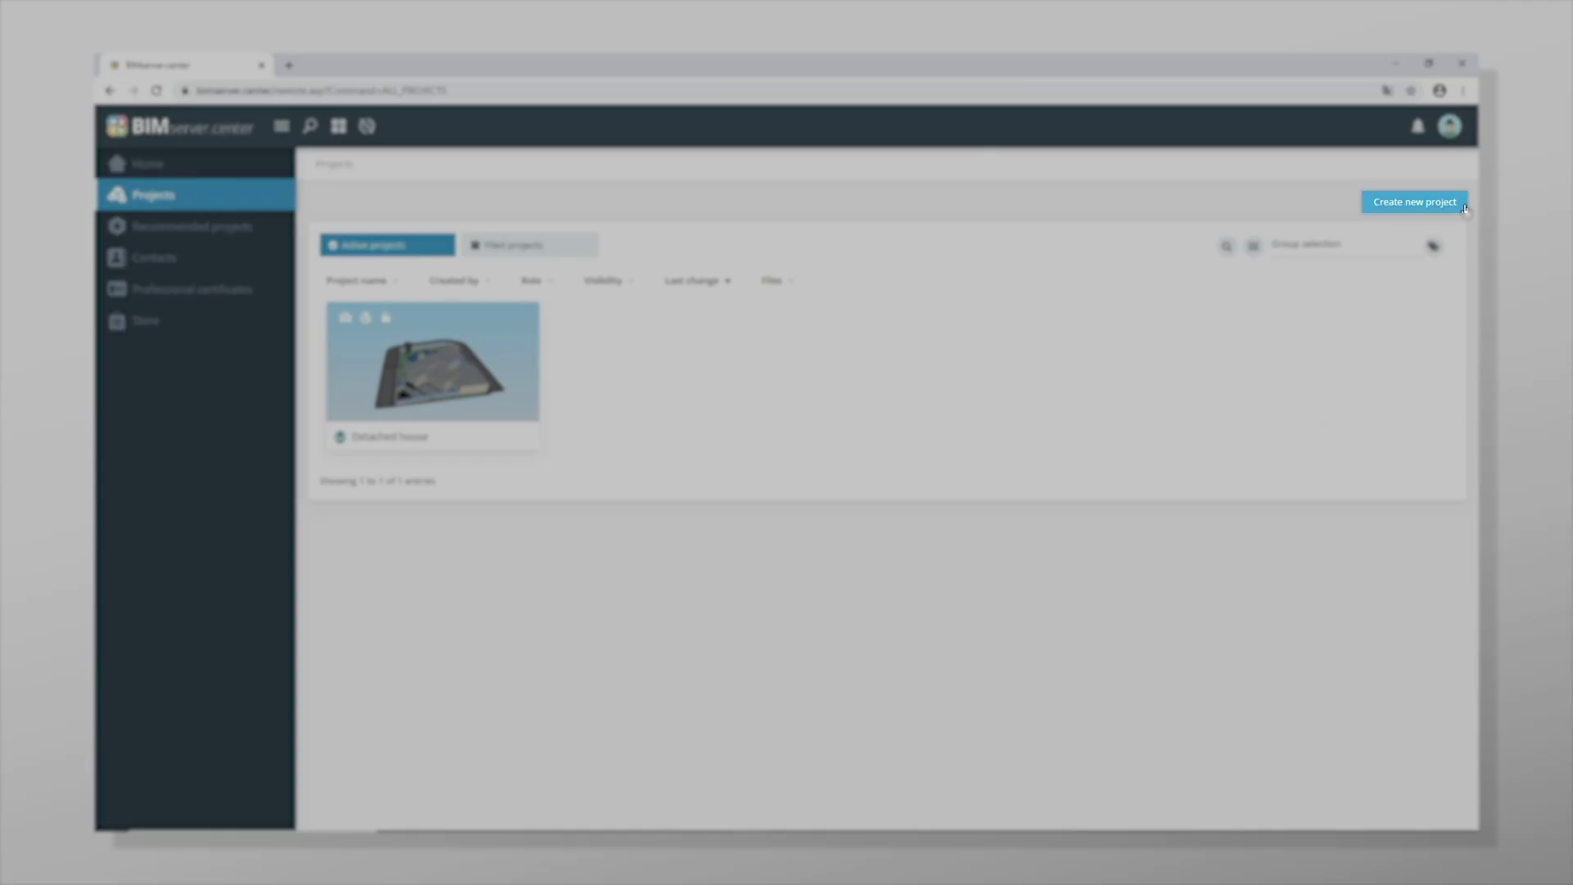
left_click(1463, 205)
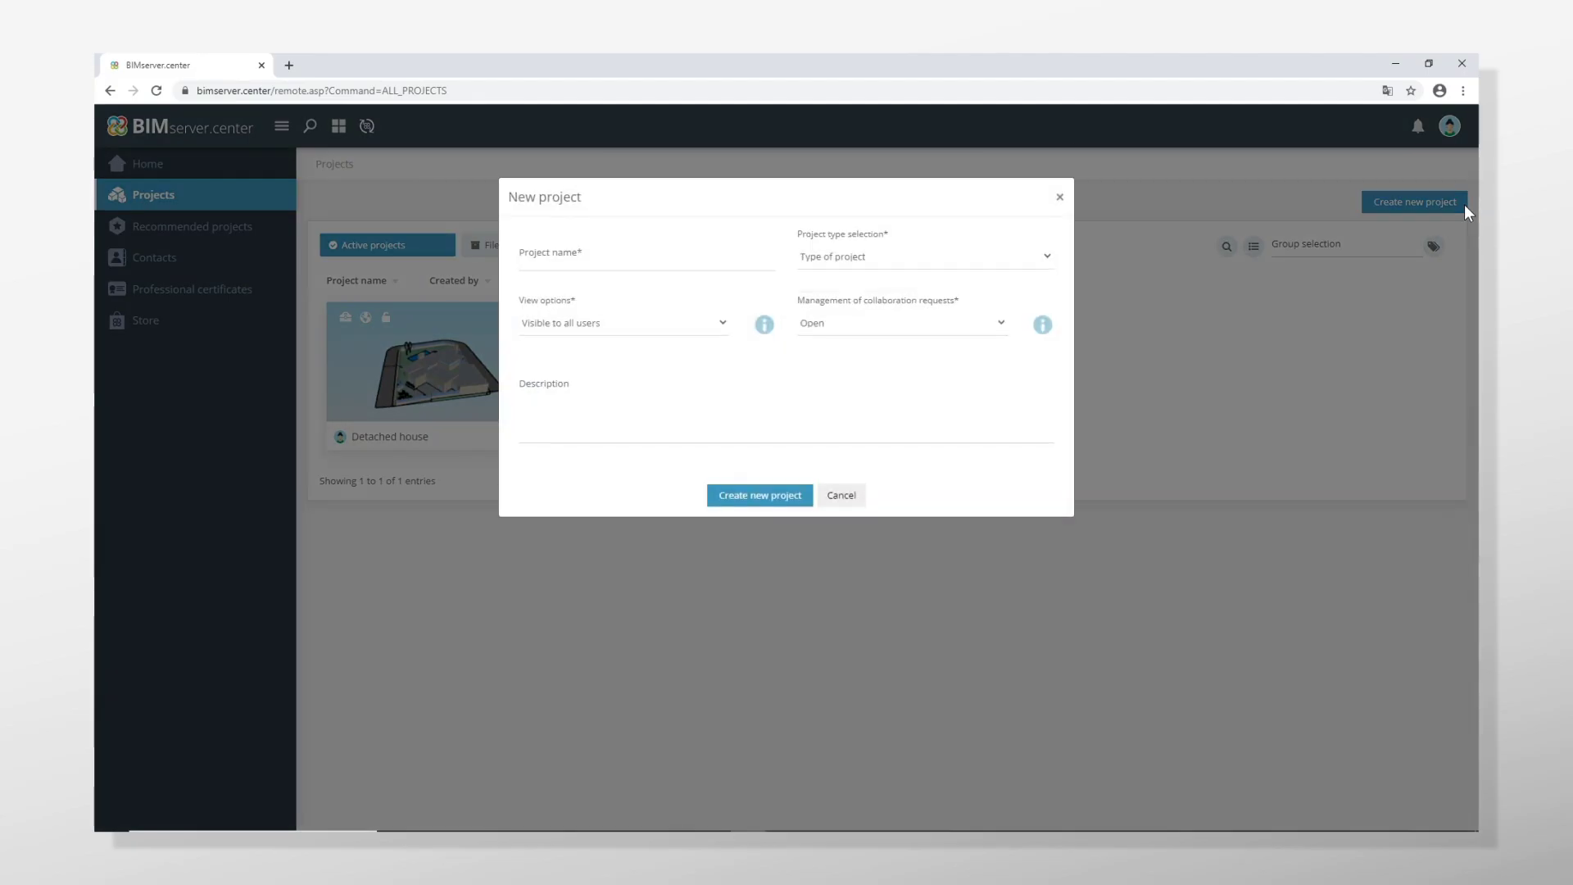
left_click(688, 260)
type("My project - first way")
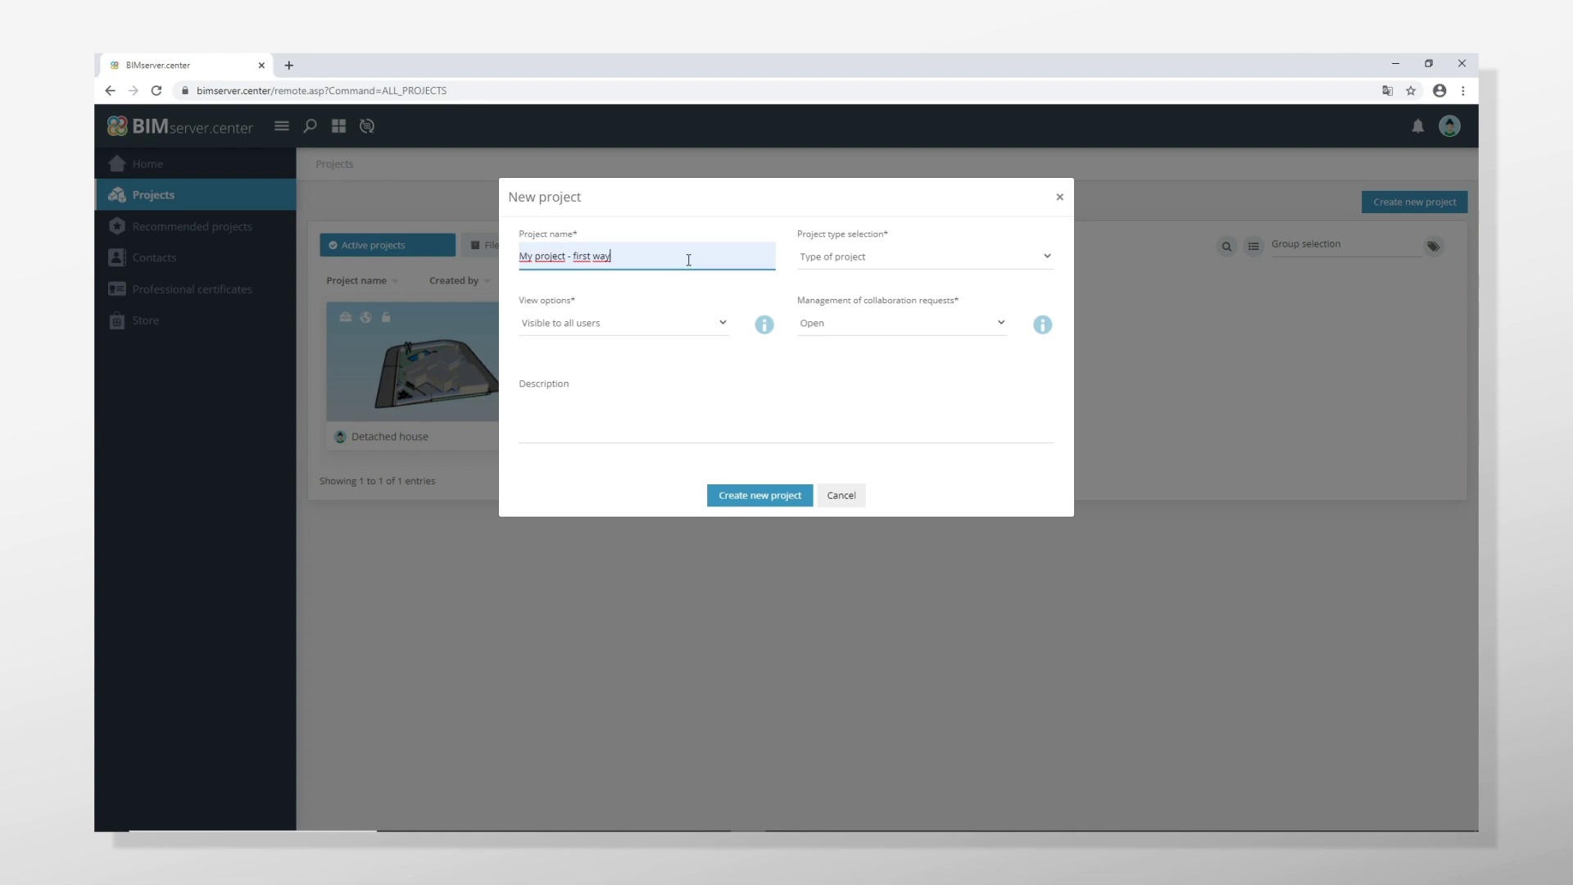
Check the explanations of the visibility and collaboration options, choosing "Visible to all users" and "Open" for the new project.
left_click(766, 325)
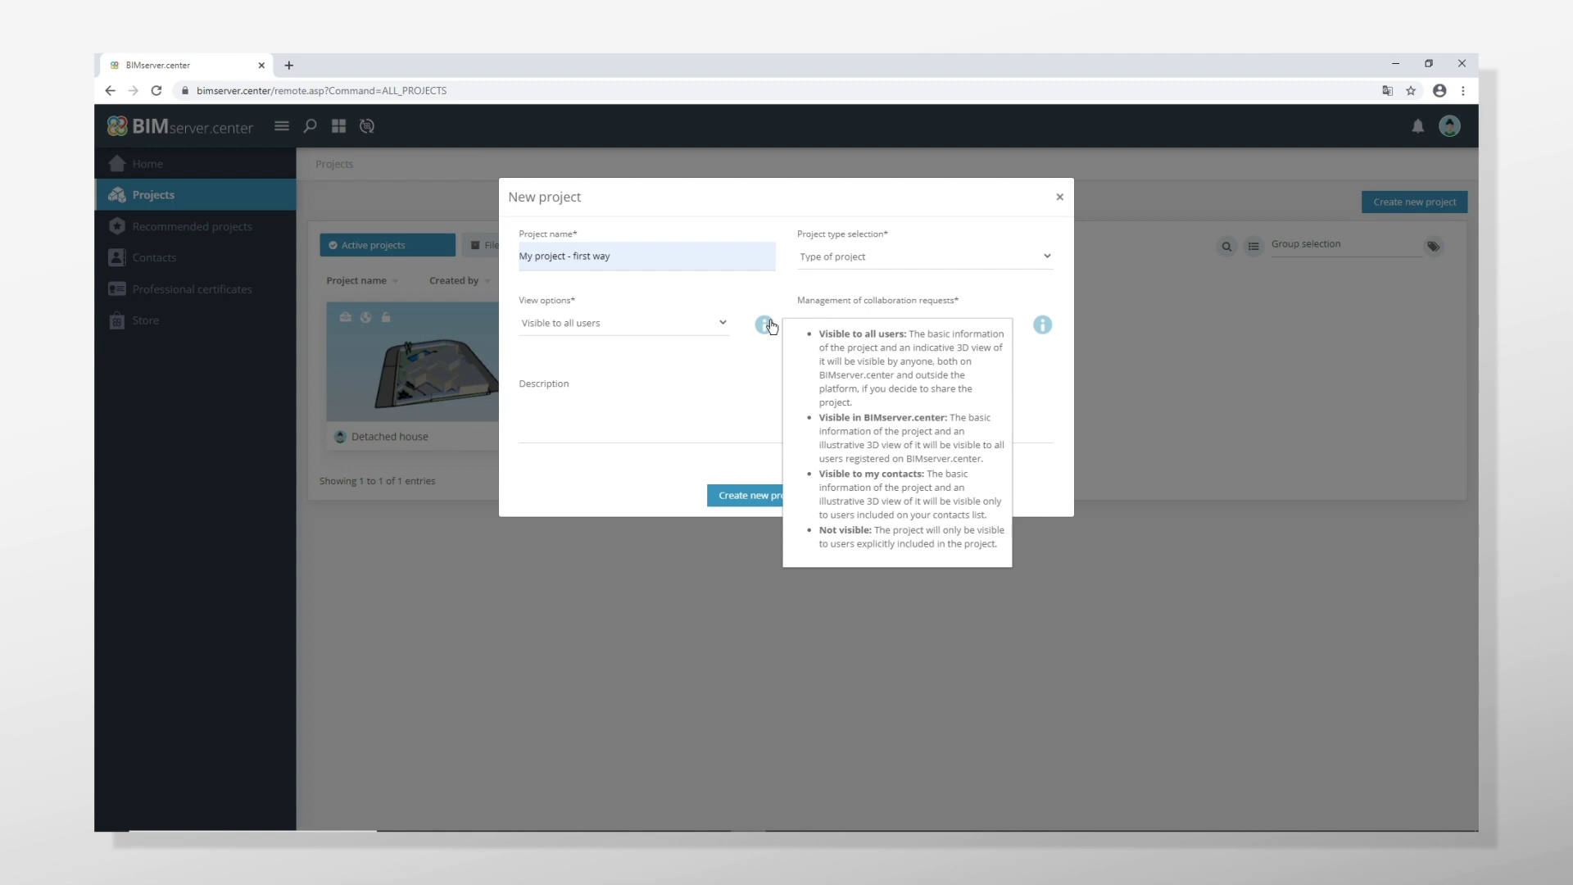
left_click(1047, 326)
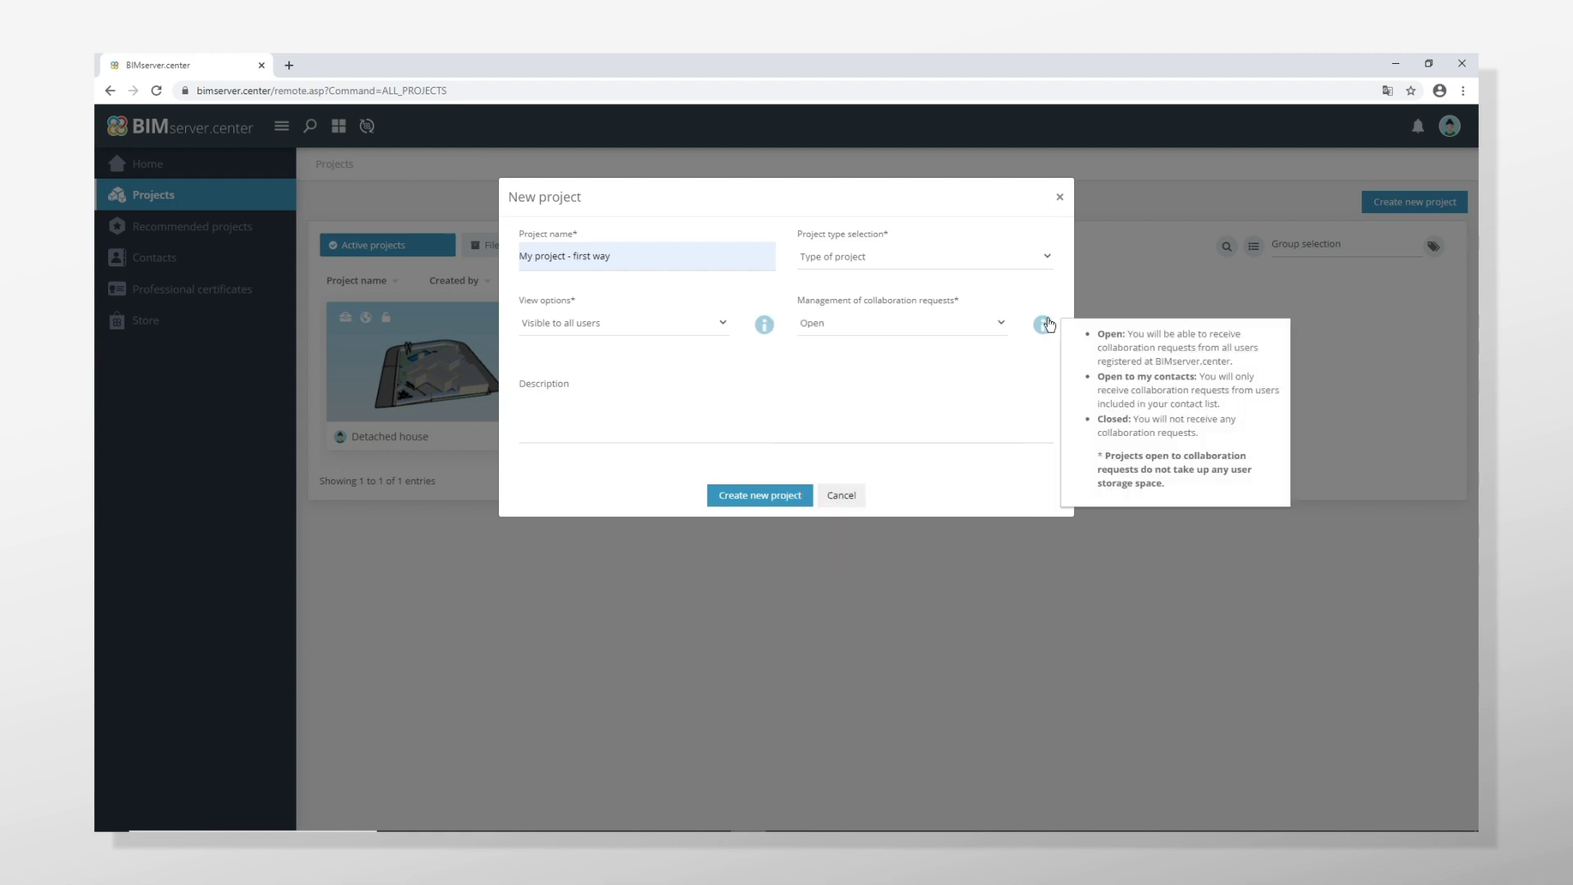
left_click(685, 324)
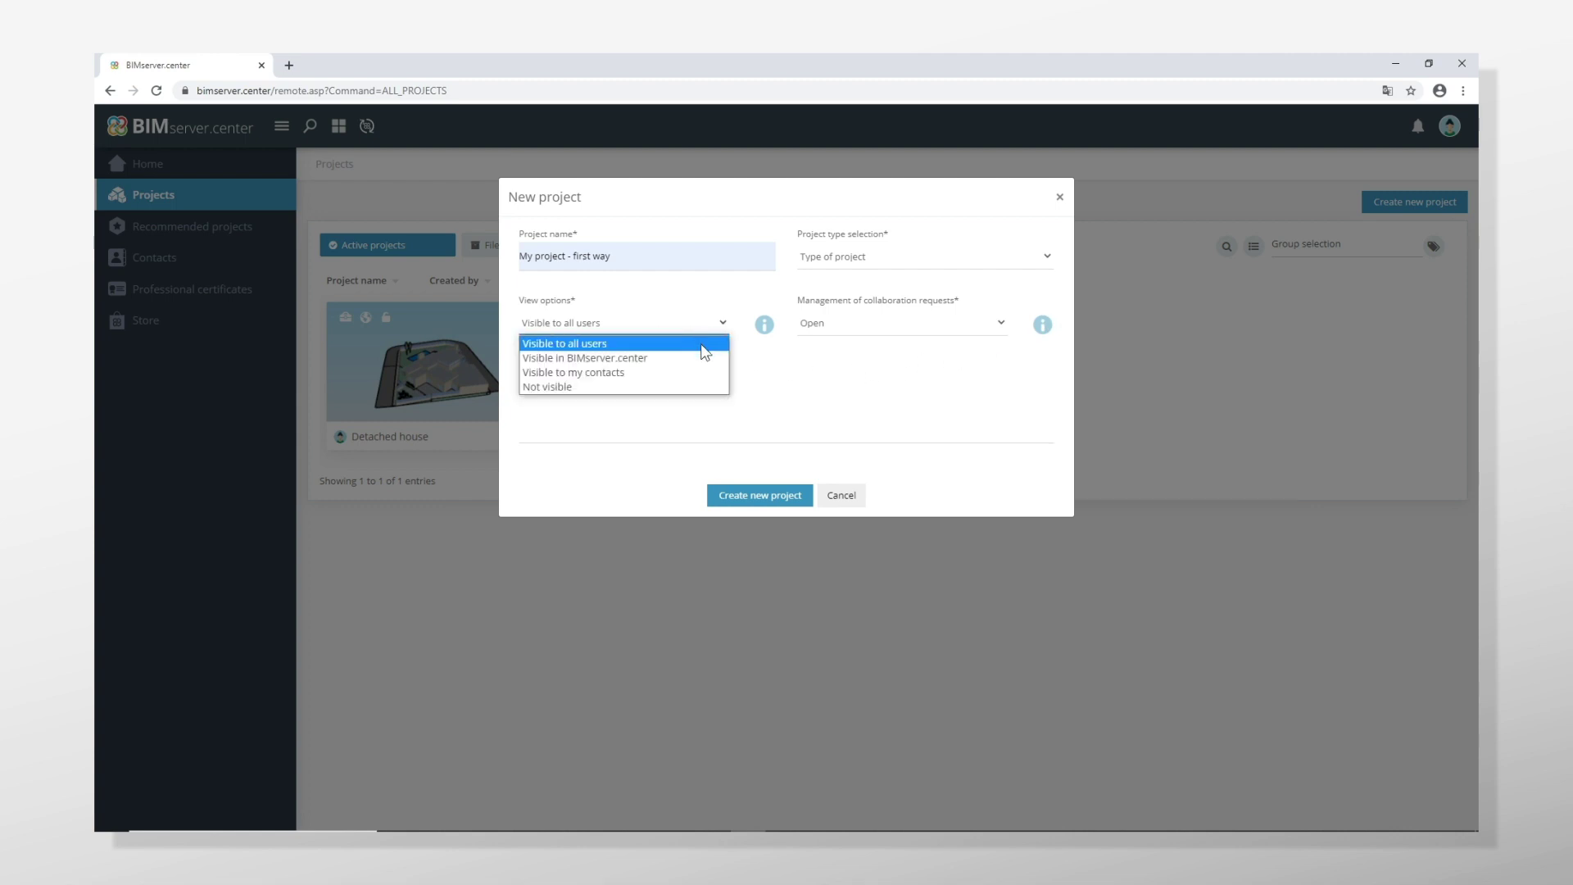
left_click(704, 352)
left_click(848, 322)
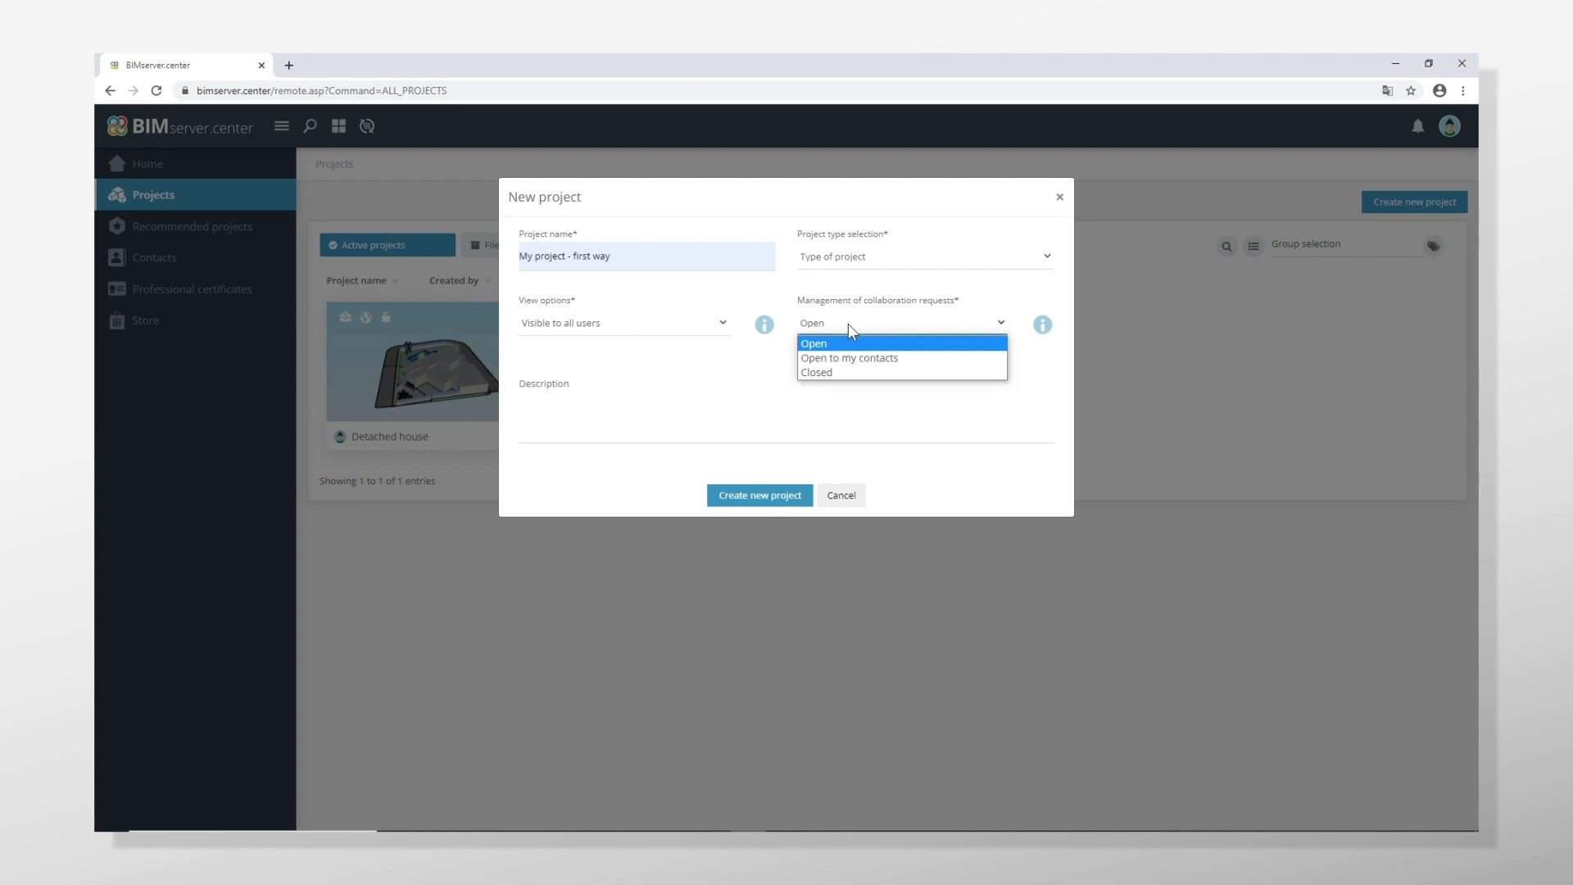
left_click(861, 344)
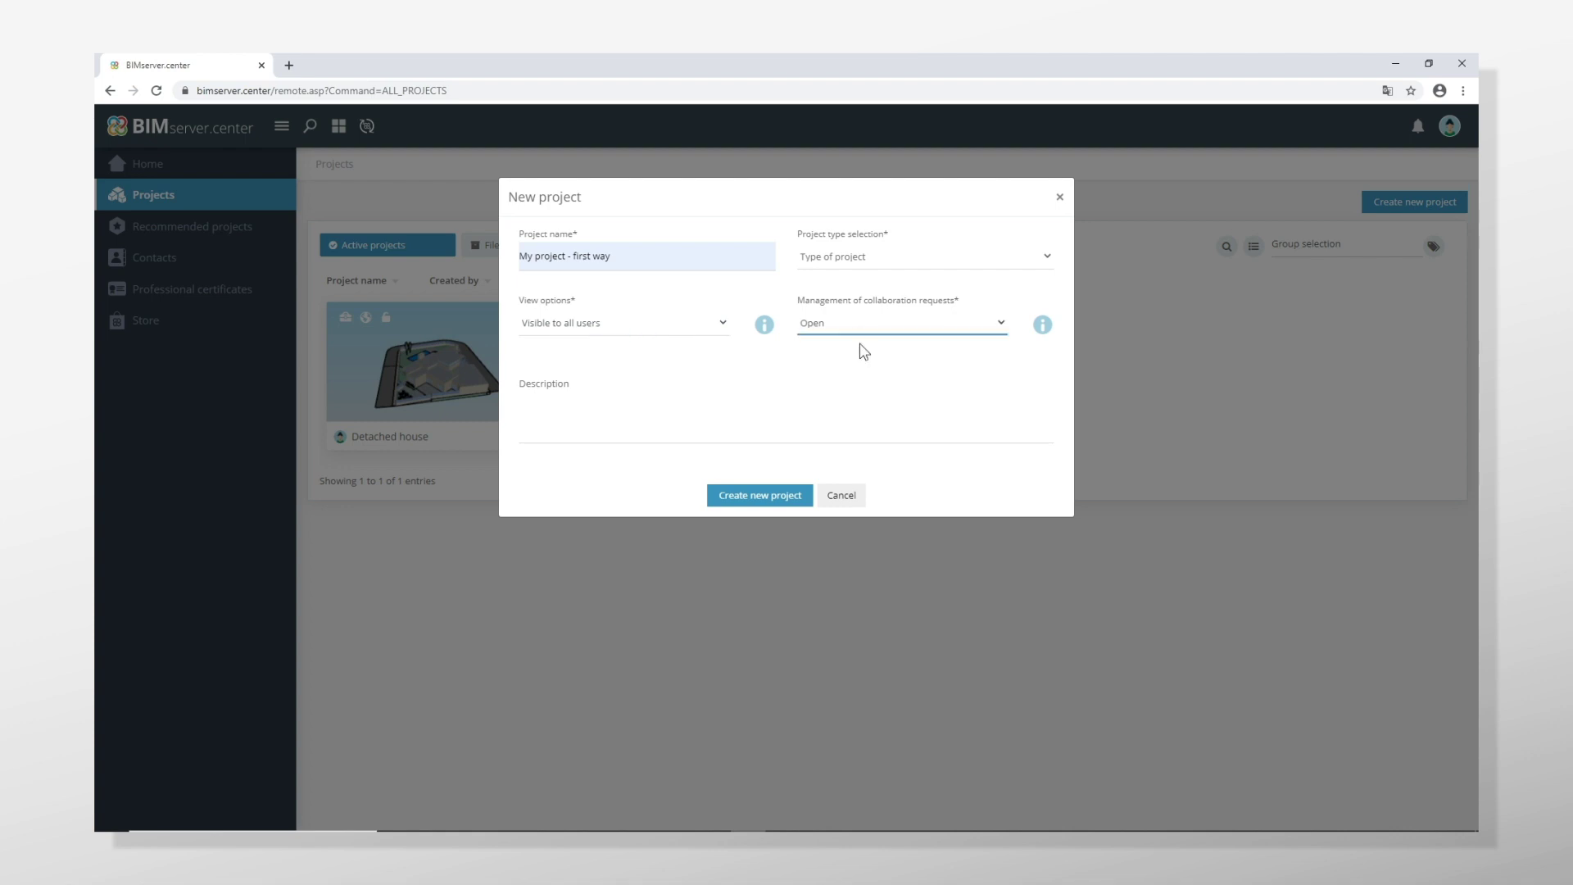
Enter "Description of my project (first way)" as the new project's description.
left_click(728, 423)
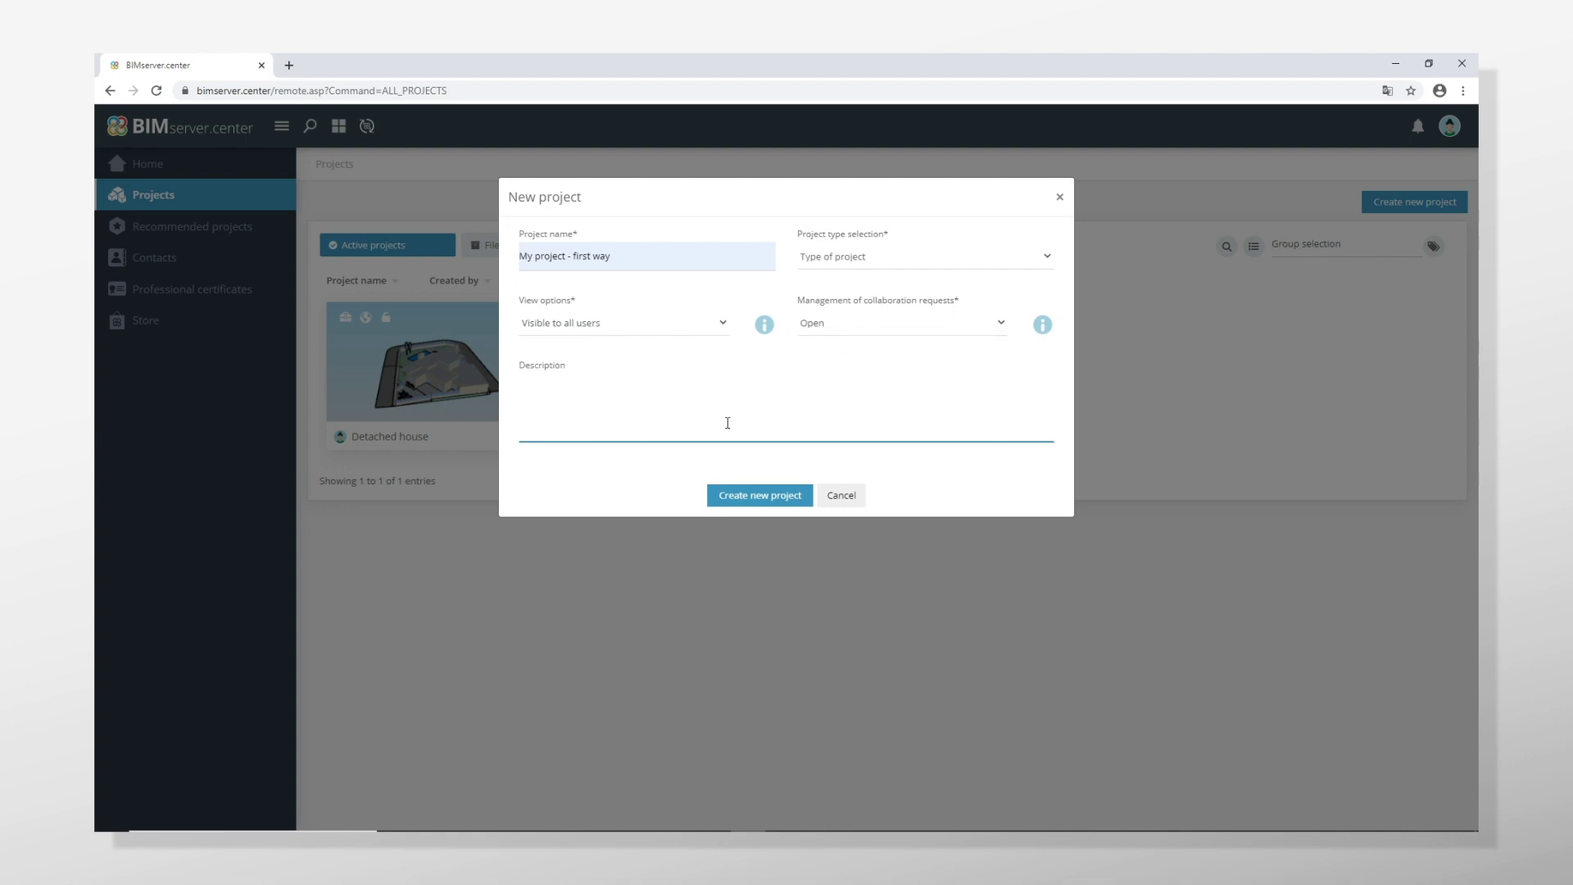
type("Description of my project (first w")
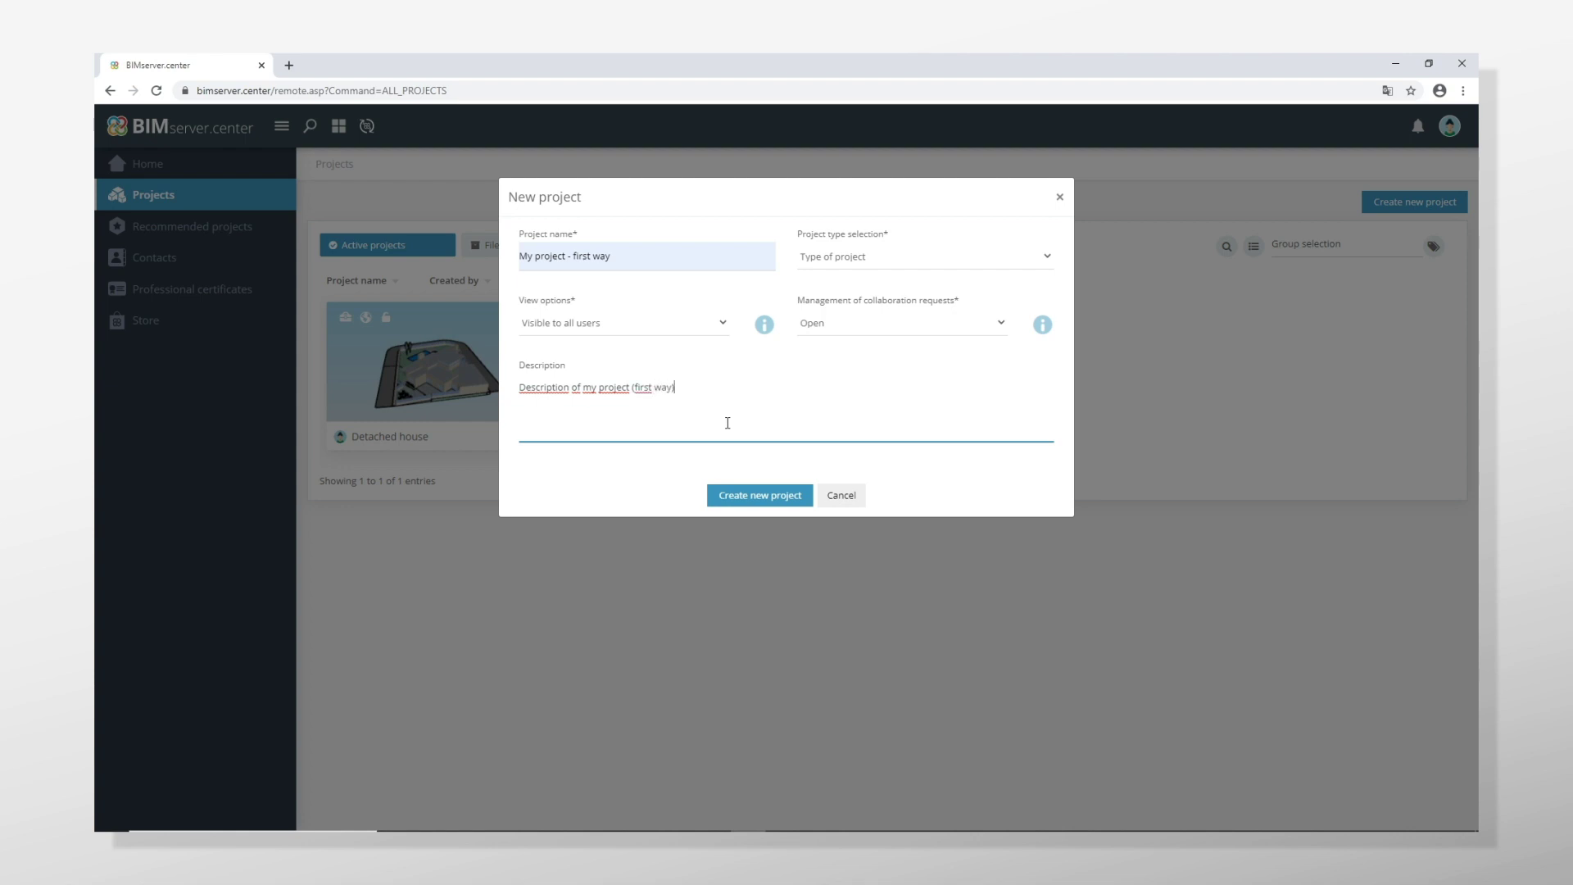
type("ay)")
Set the project type to Professional and create the project.
left_click(1039, 259)
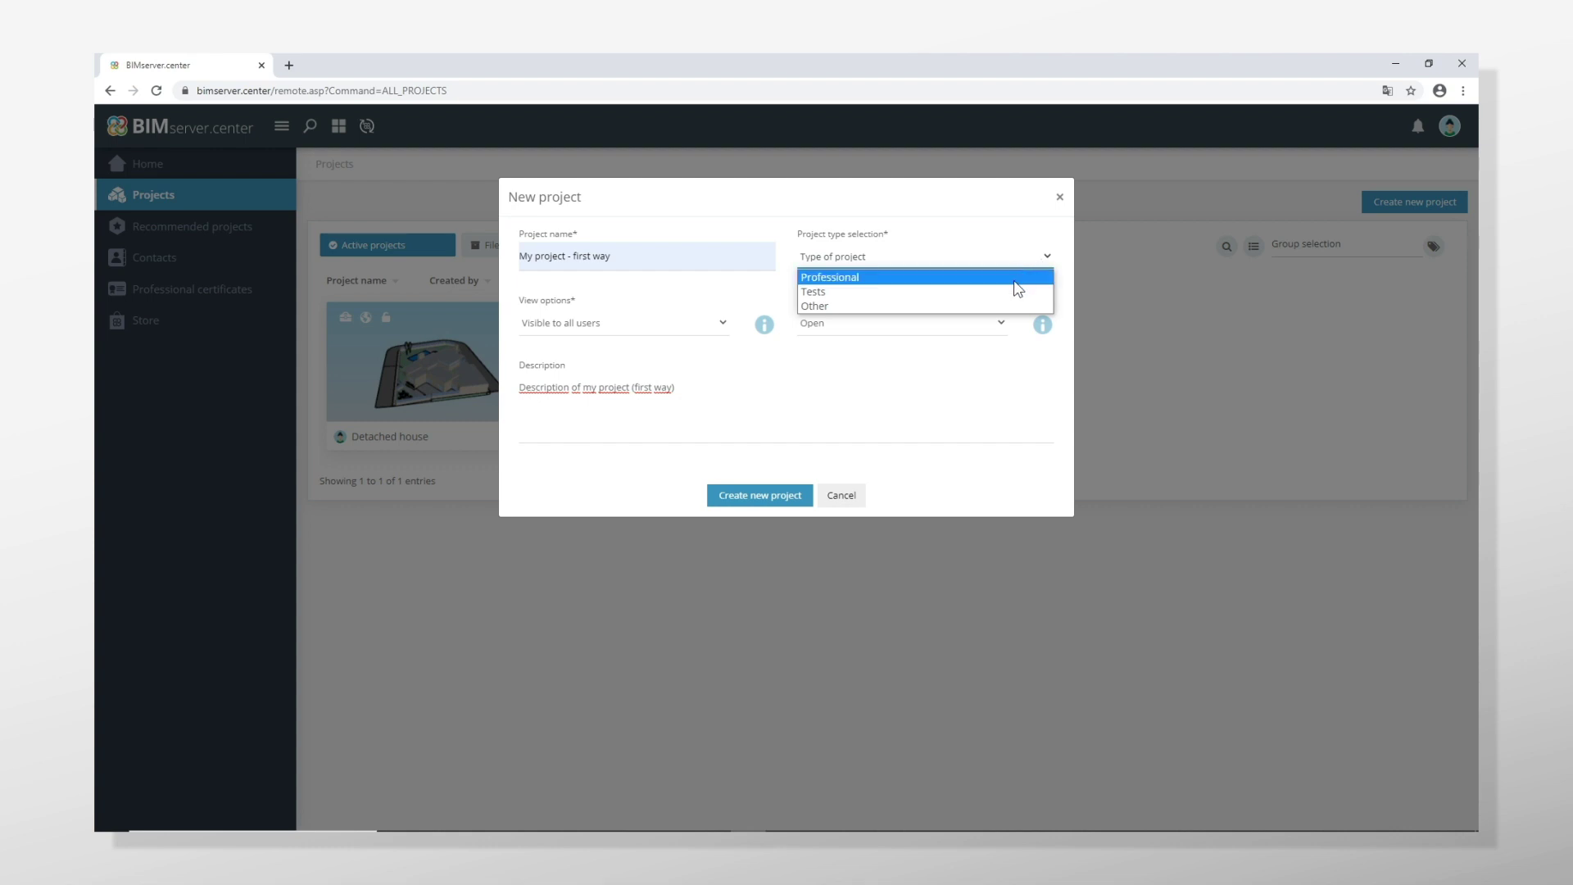
left_click(1017, 287)
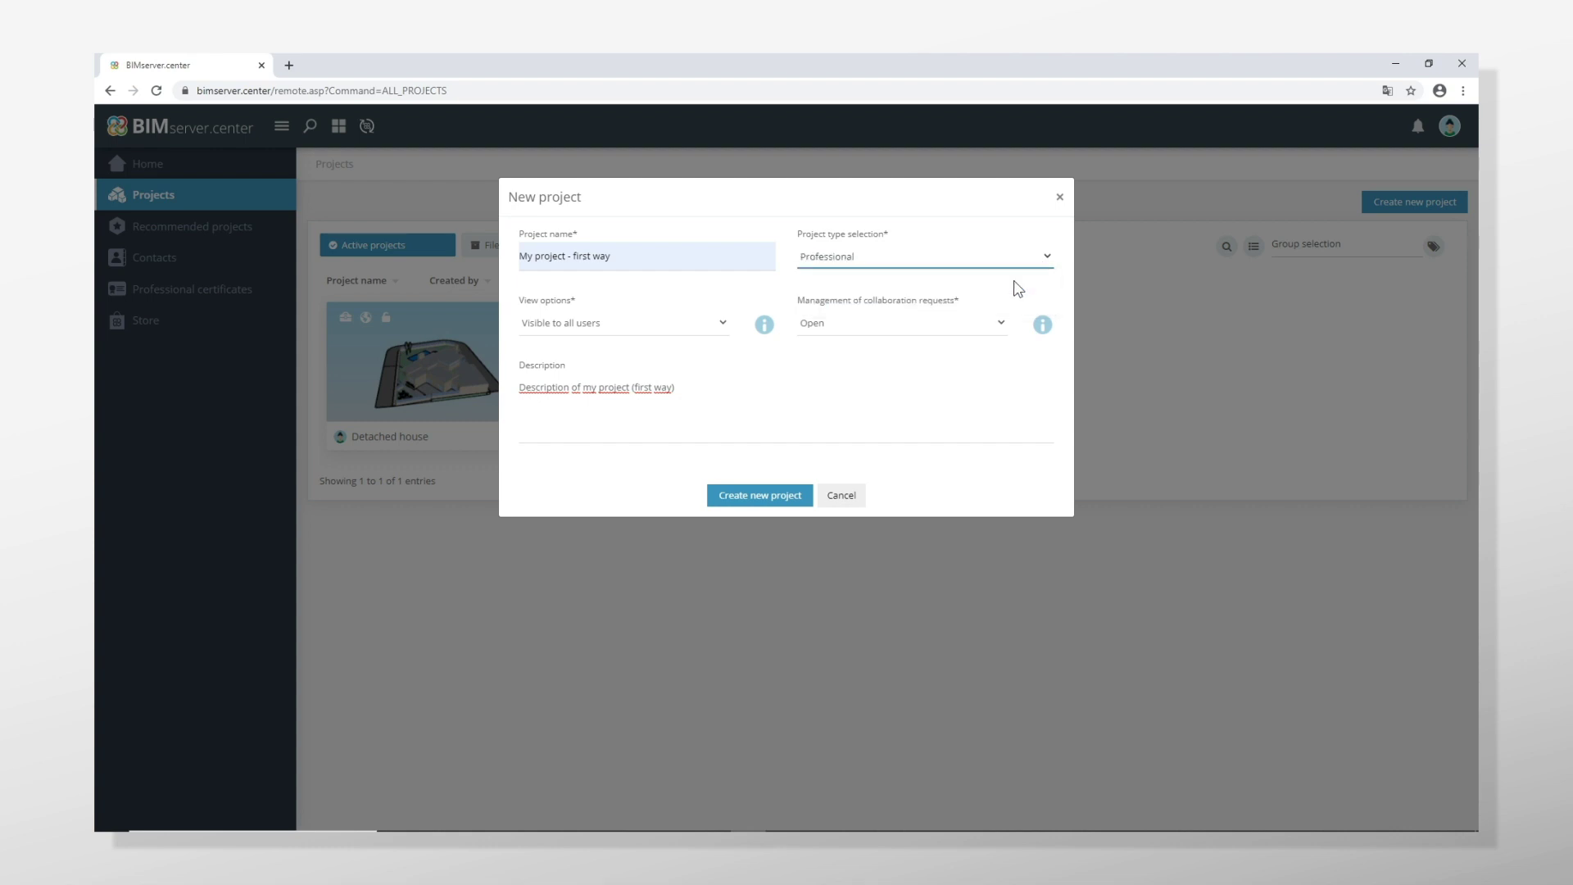
left_click(792, 502)
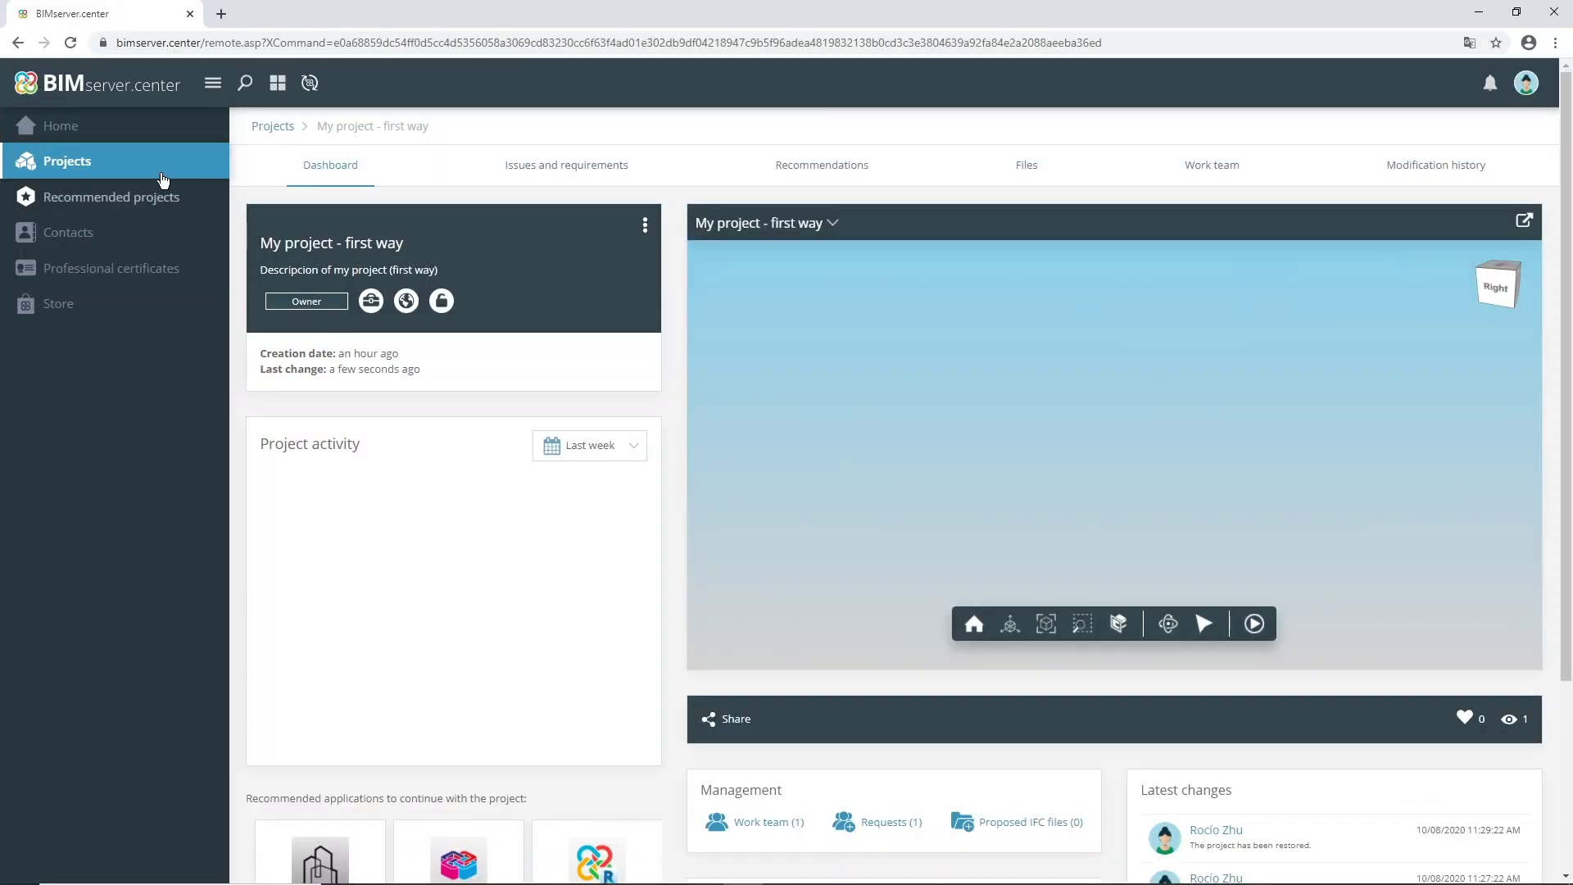
Return to the projects list, and in the desktop BIM model import wizard select the project "My project - first way".
left_click(136, 172)
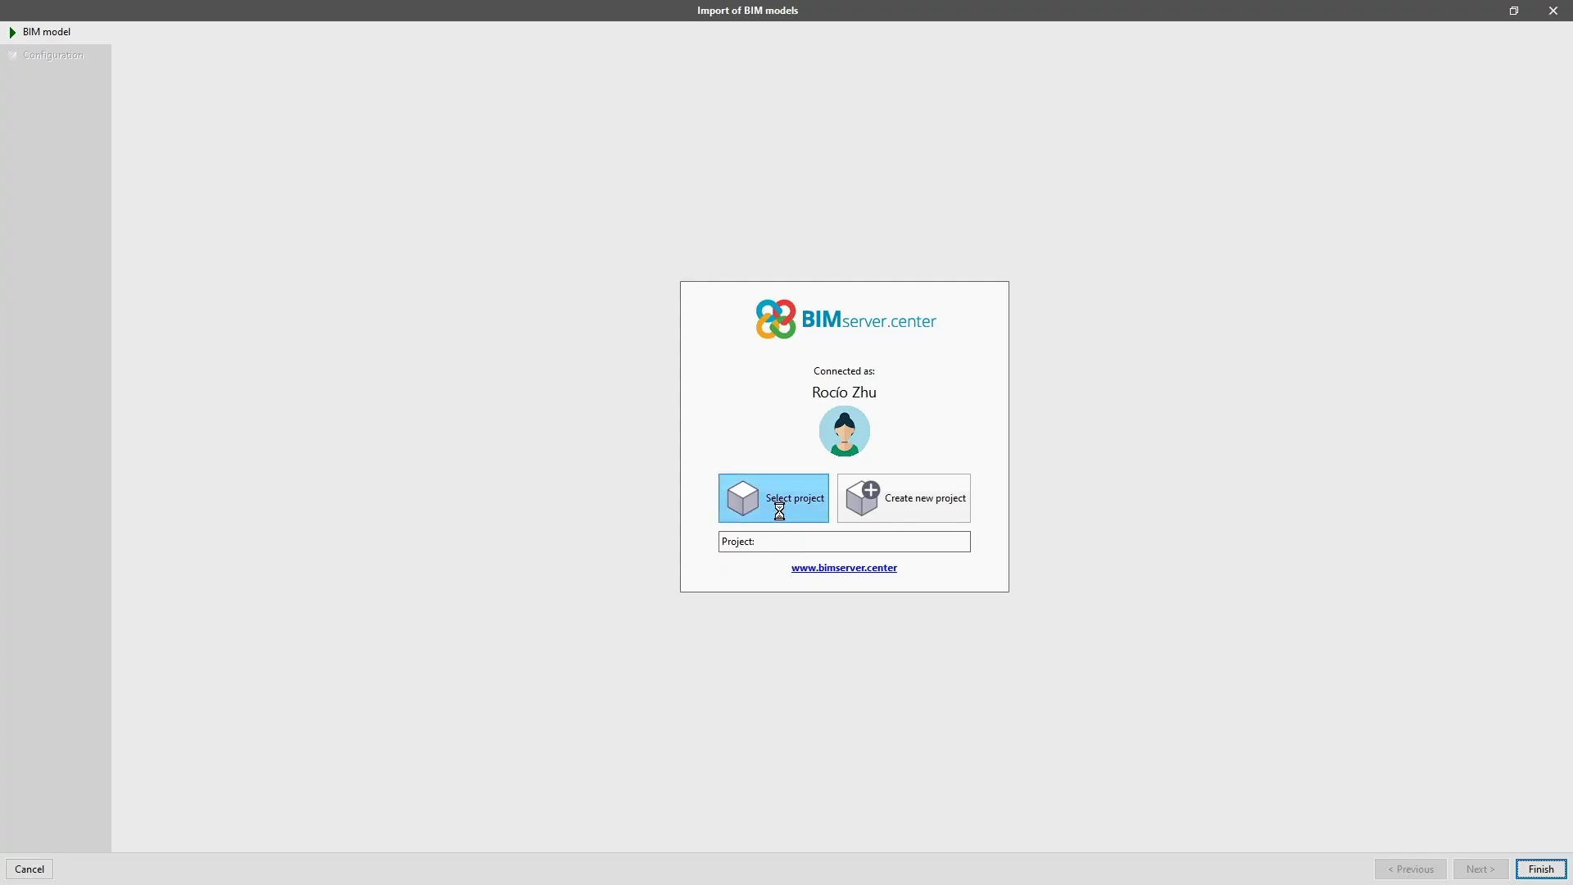
left_click(781, 516)
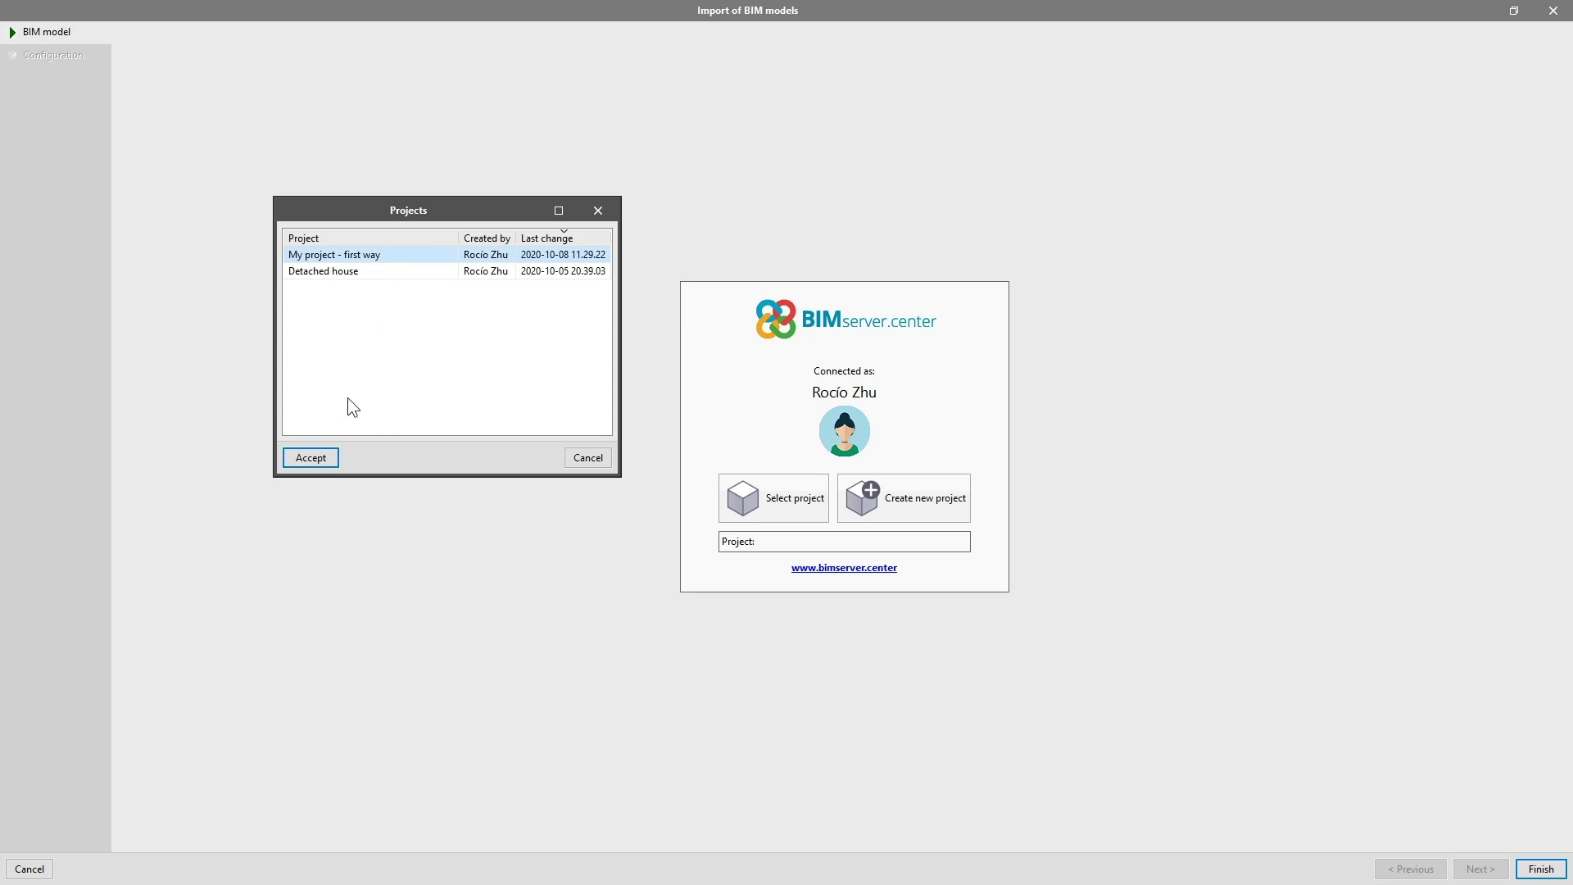
left_click(311, 458)
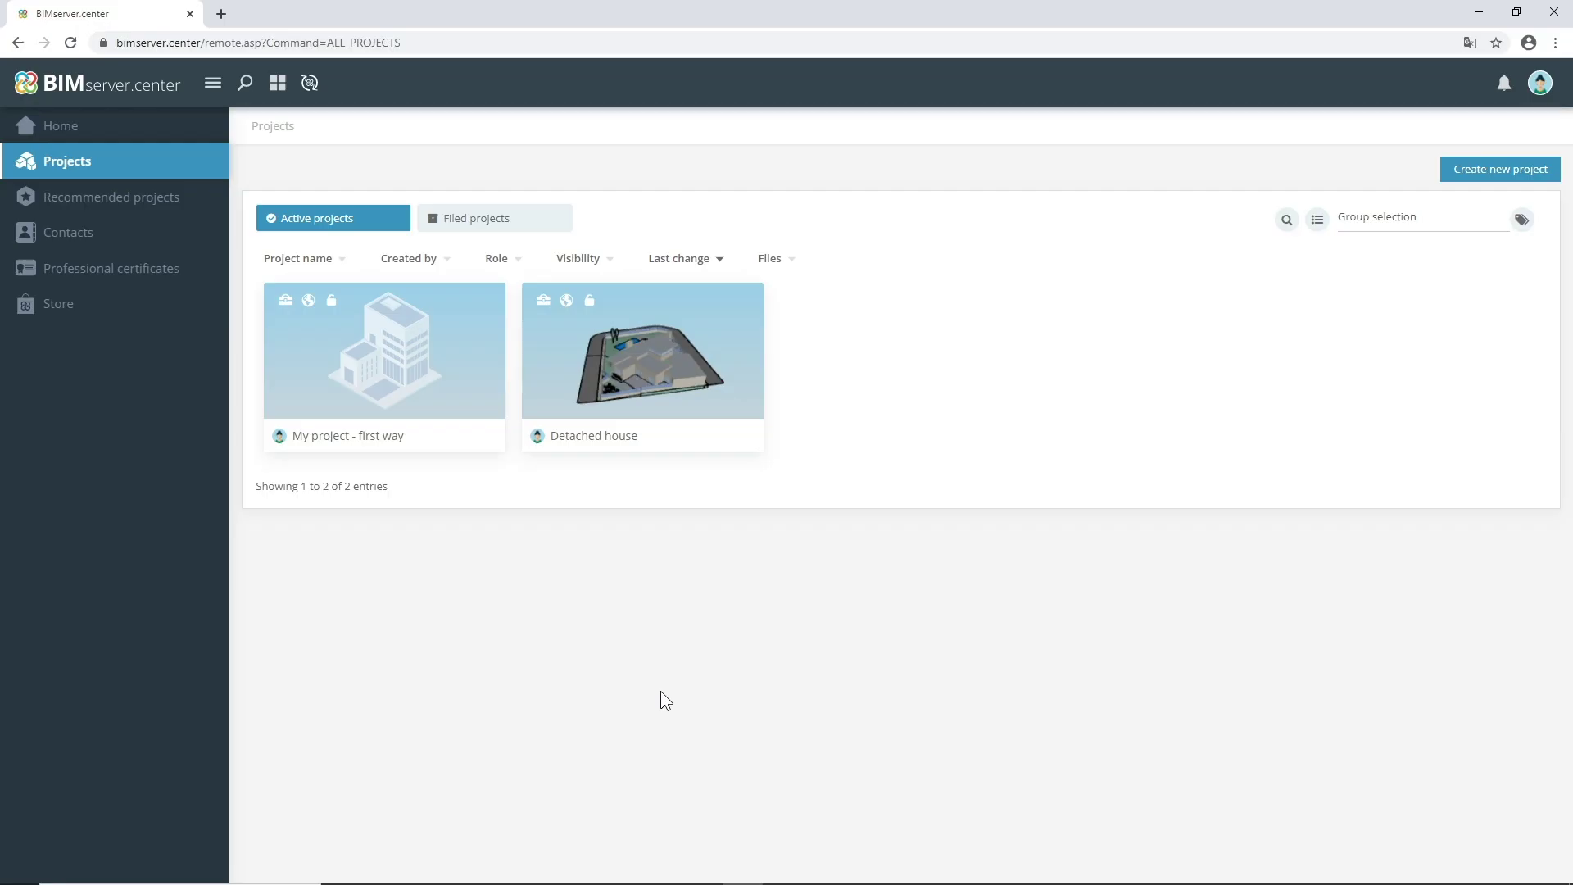
Start a work team invitation in "My project - first way" and choose the suggested contact as the invited user.
left_click(437, 395)
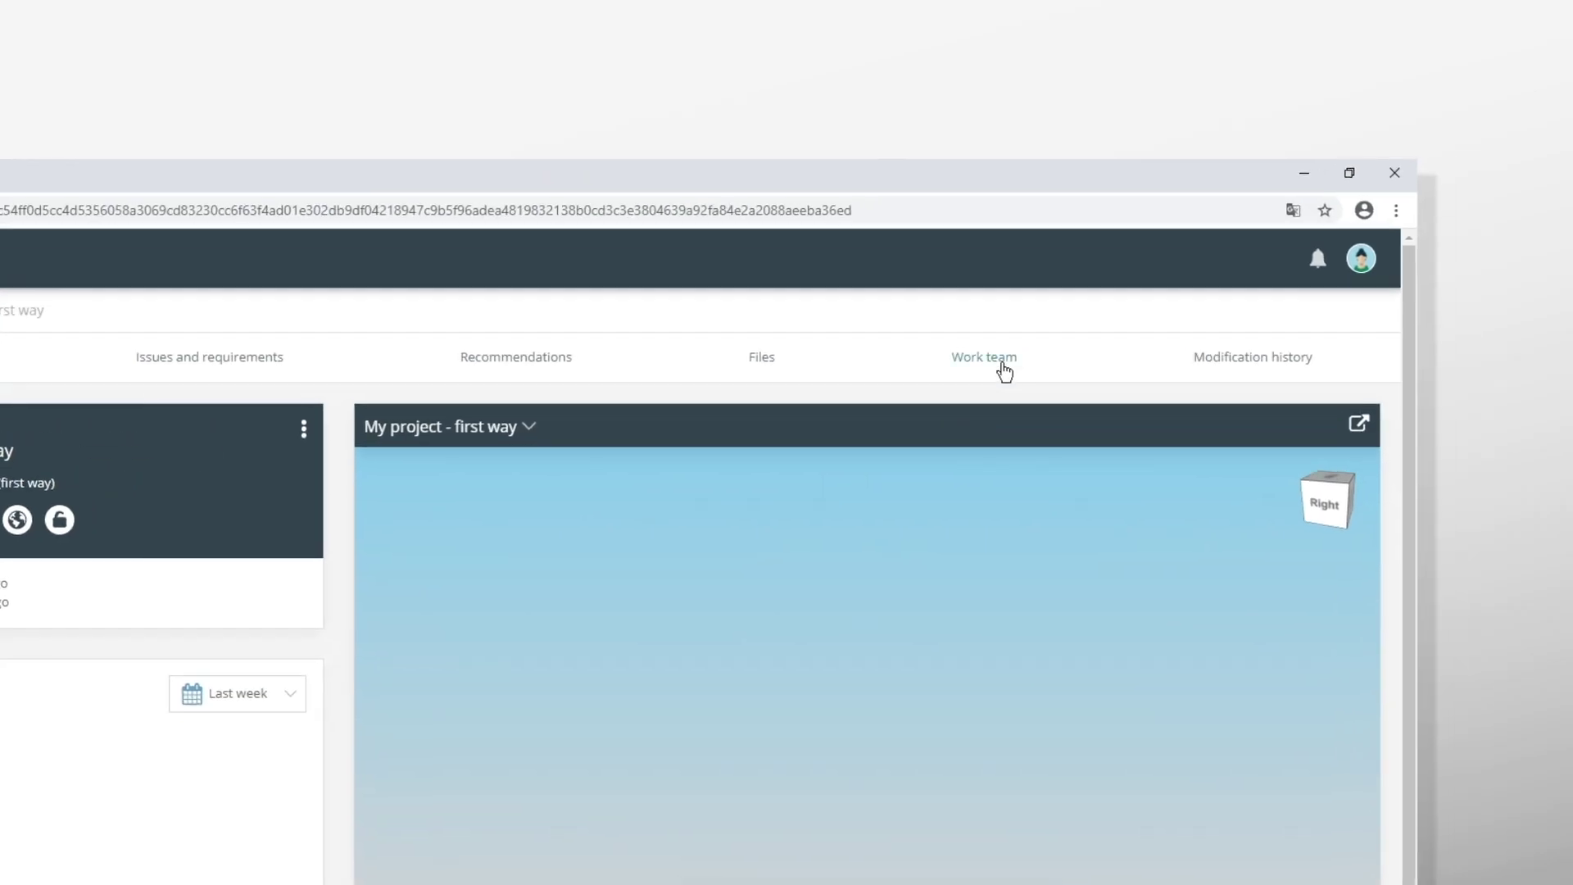
left_click(1002, 365)
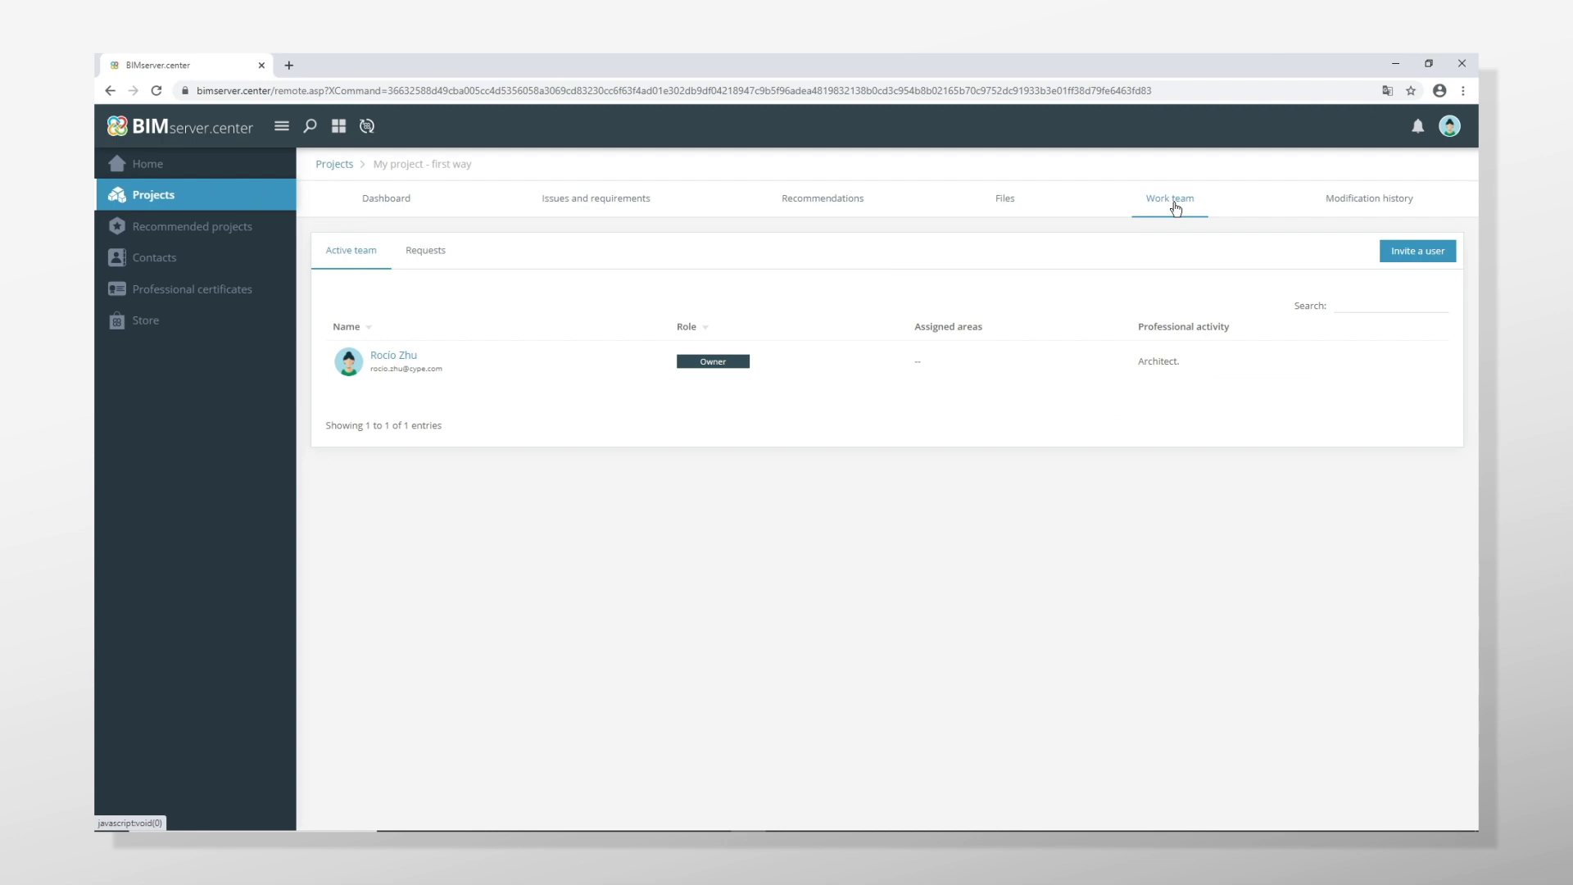
left_click(1424, 259)
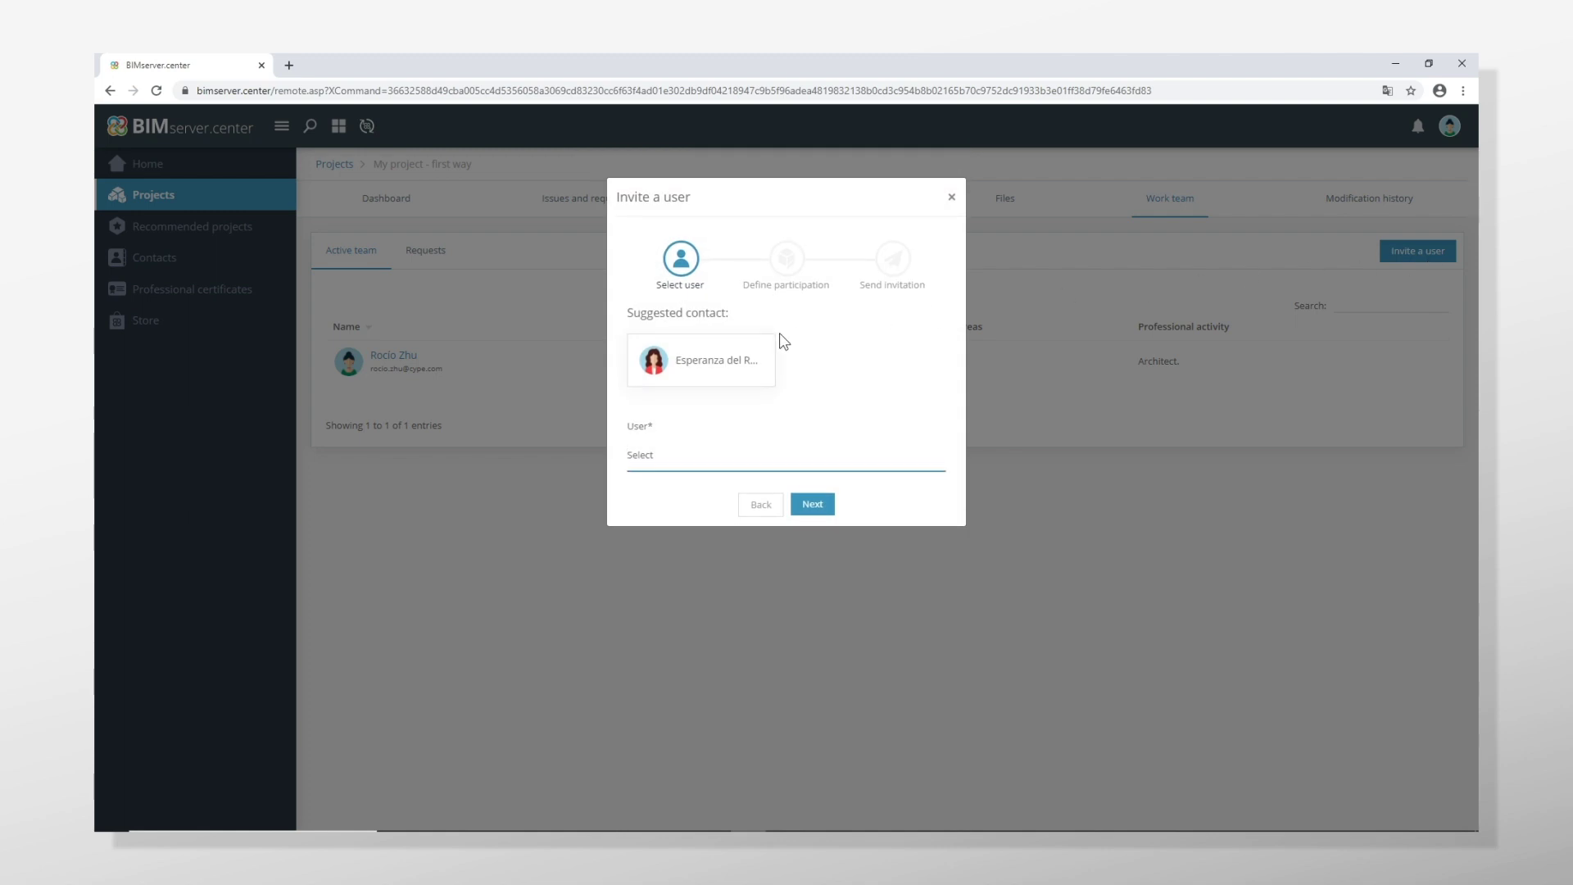
left_click(720, 374)
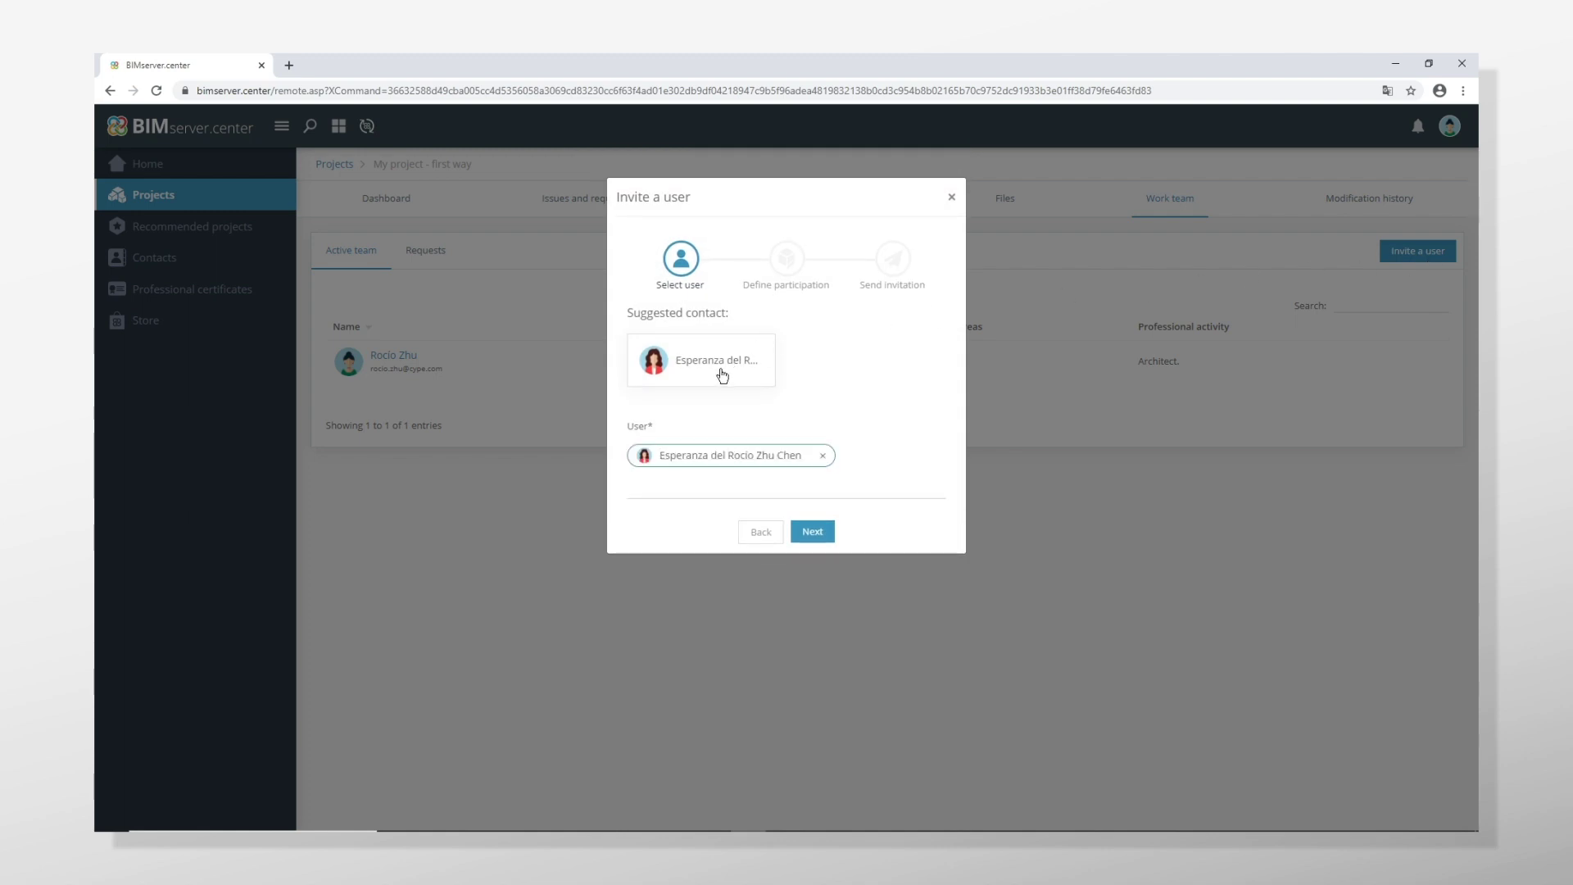
left_click(812, 531)
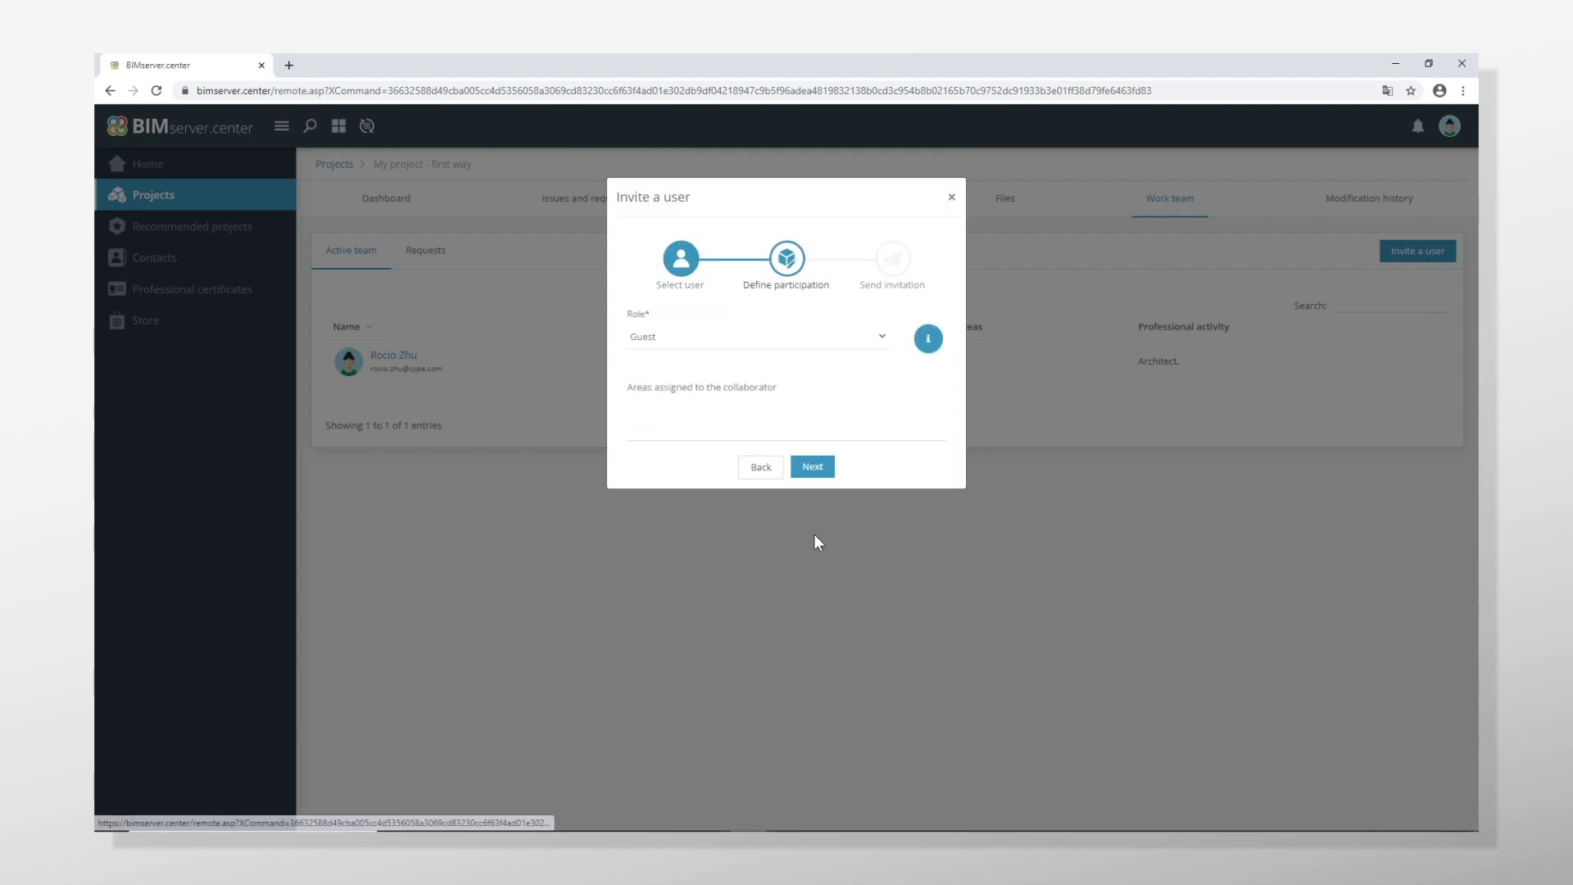
Check the role descriptions, then give the invited user the Moderator role and assign the 3D design area.
left_click(939, 344)
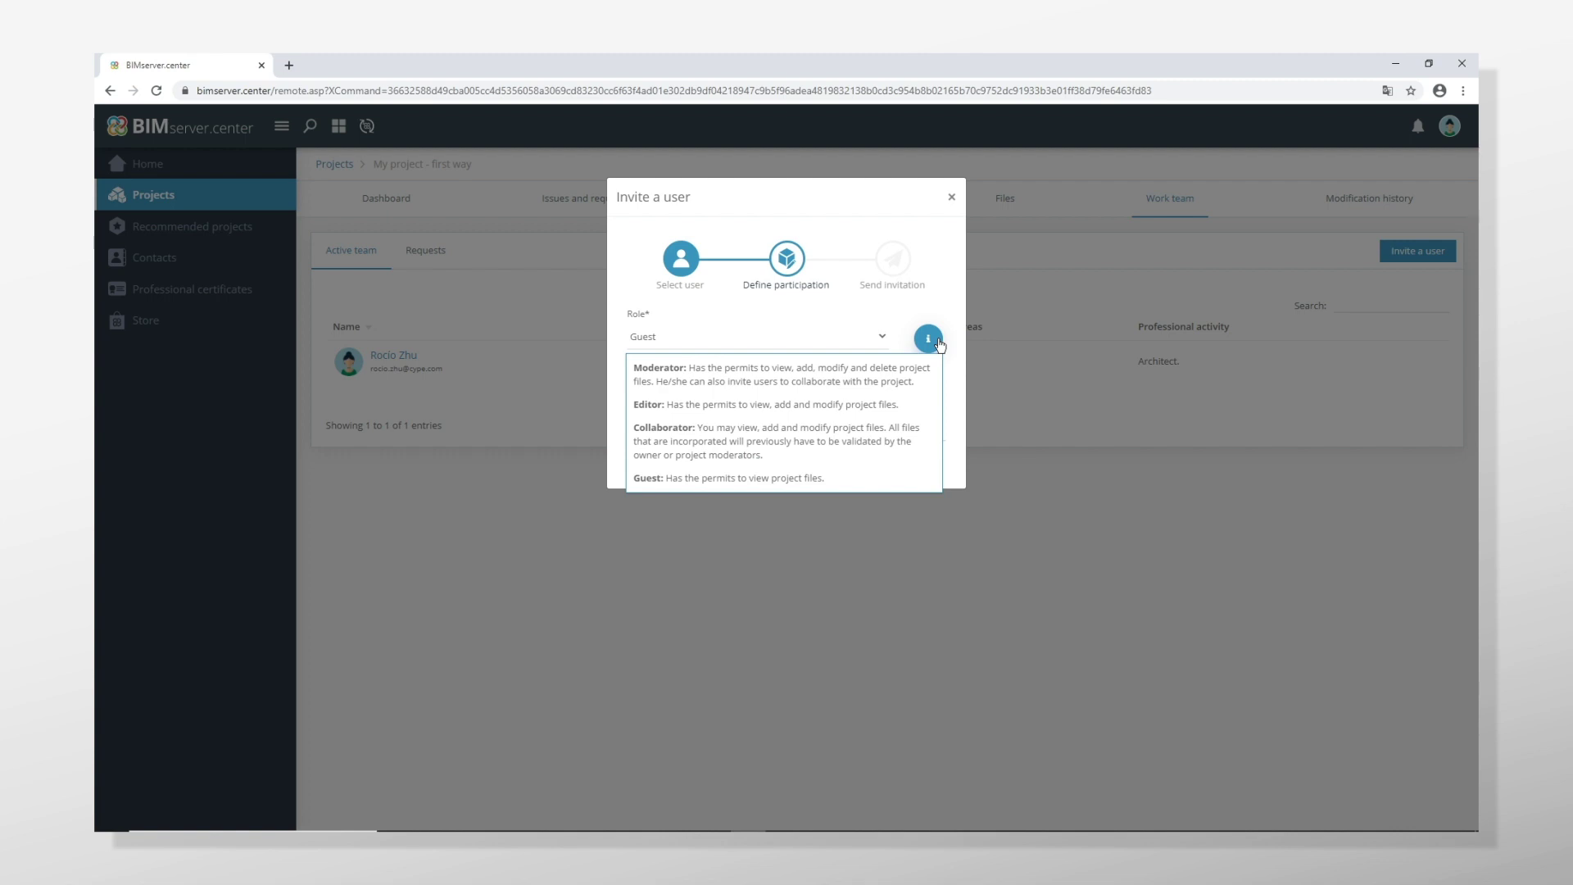
left_click(844, 338)
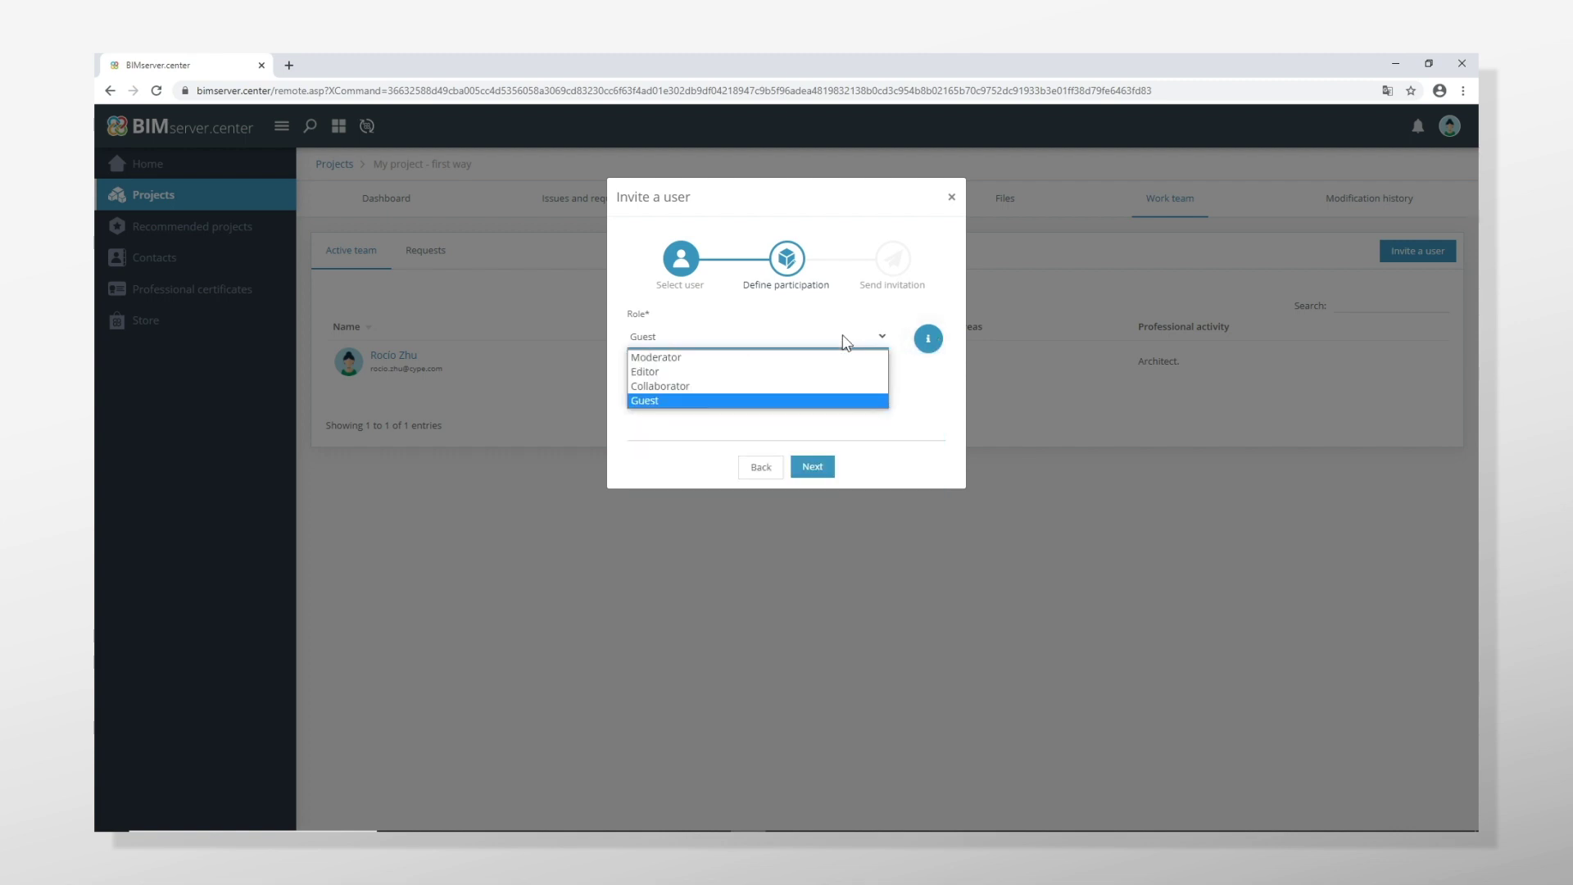
left_click(844, 358)
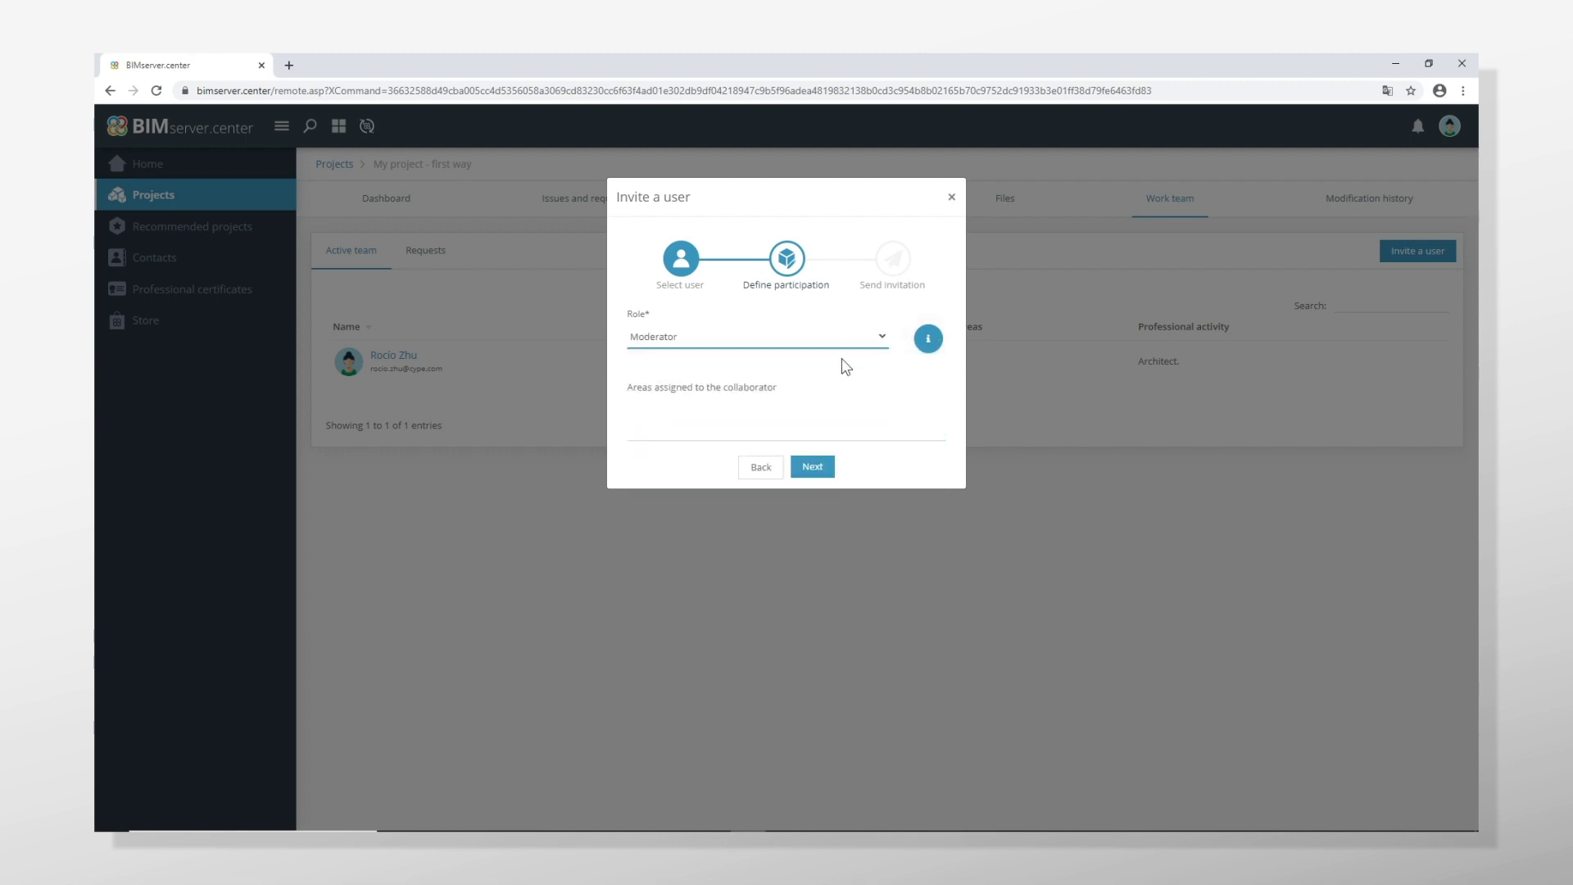
left_click(832, 430)
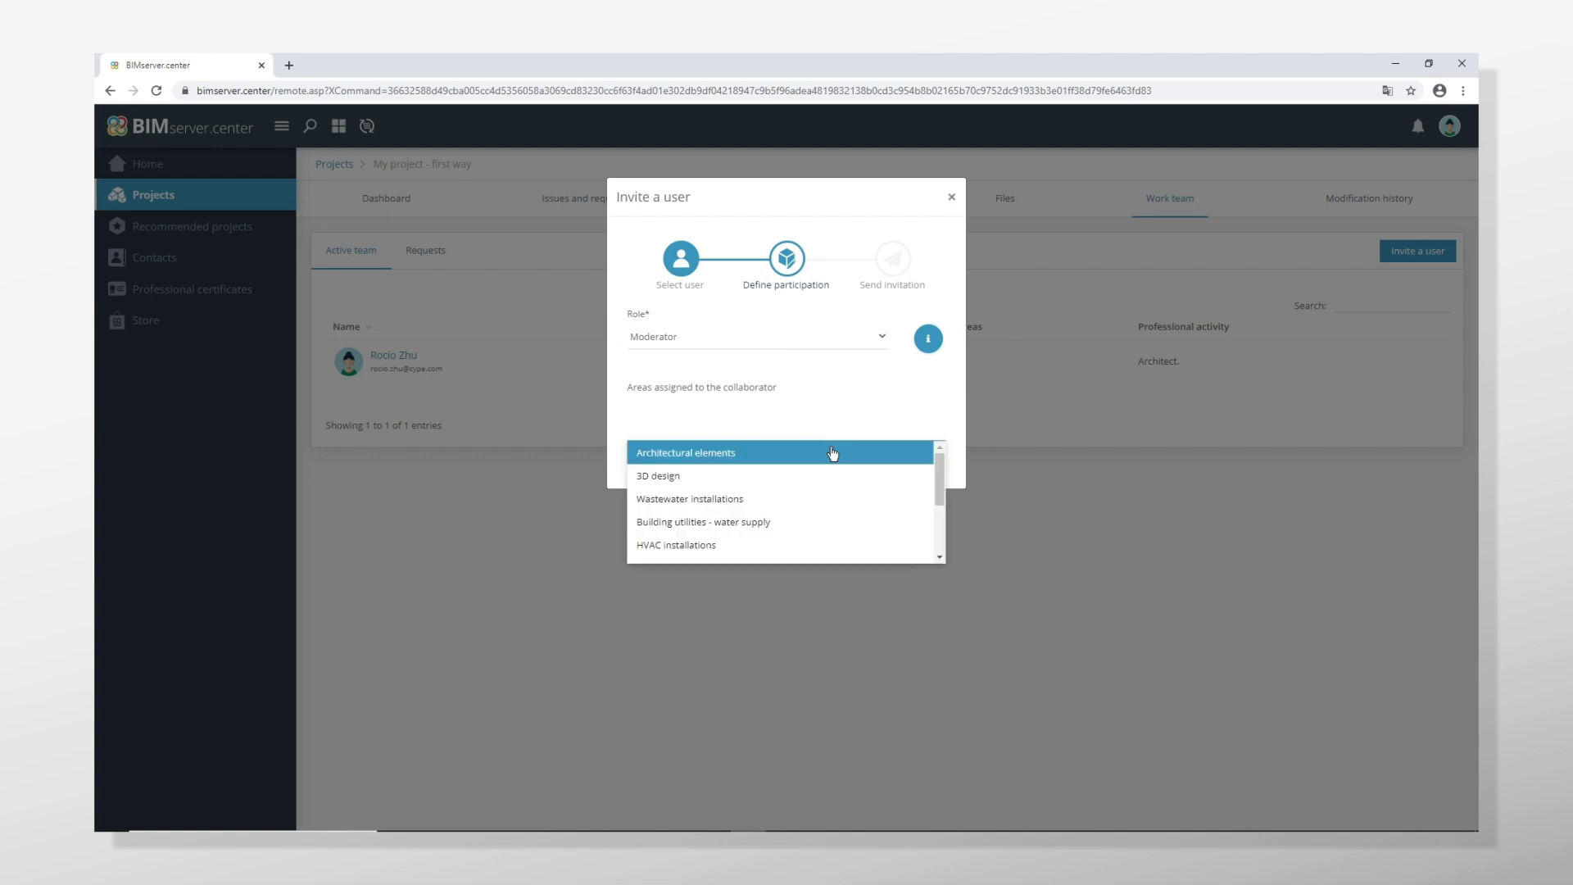
left_click(829, 479)
left_click(823, 474)
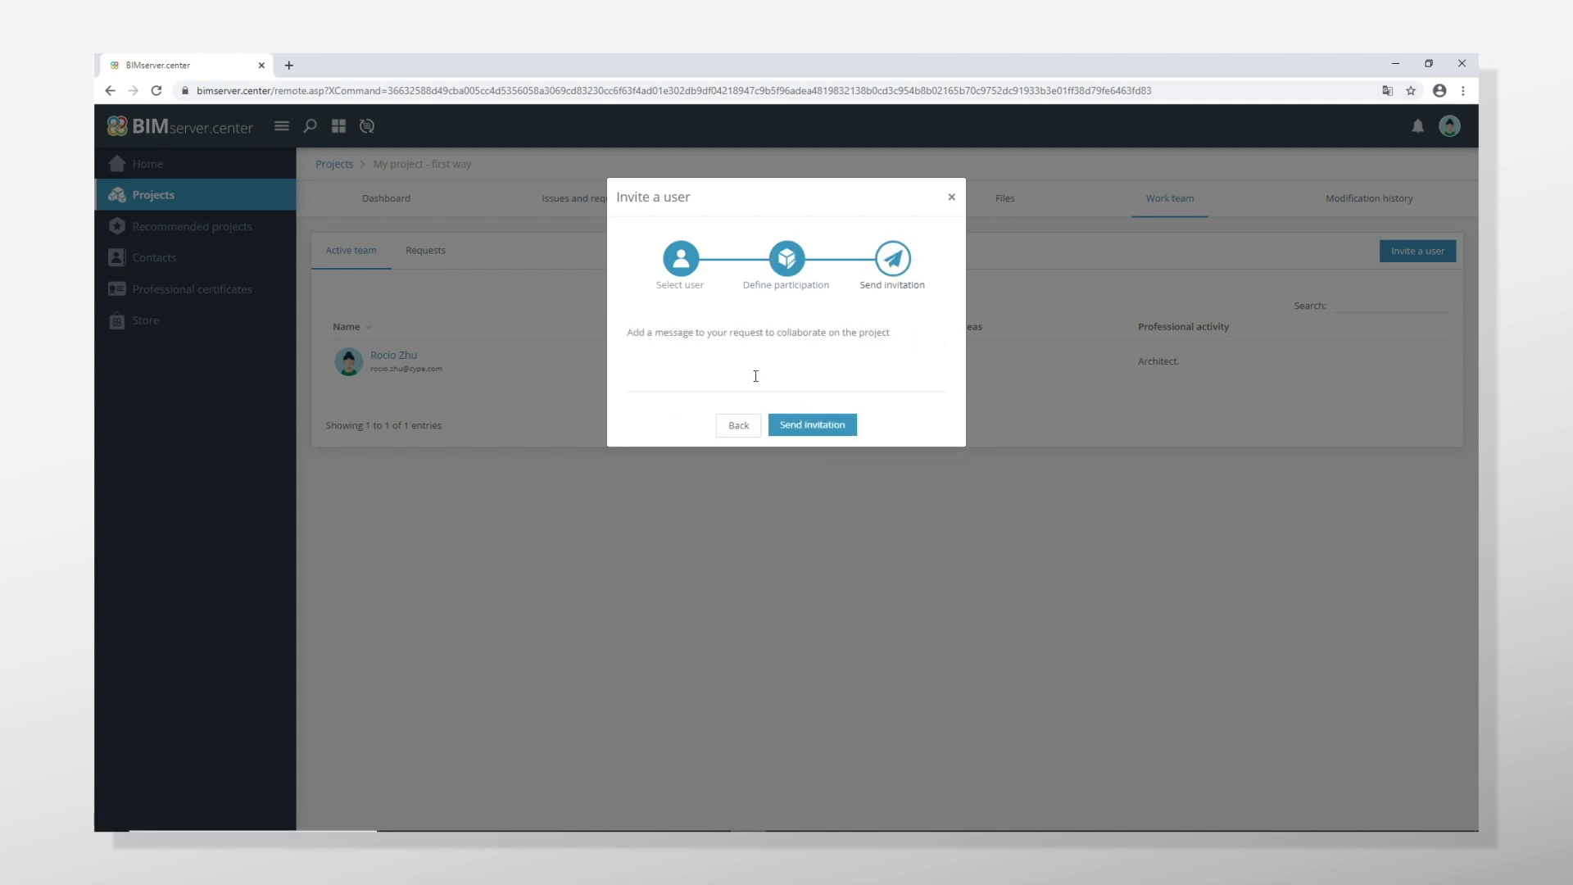
Add the message "Please start as soon as possible" and send the invitation.
left_click(755, 376)
type("Please start as soon as possible")
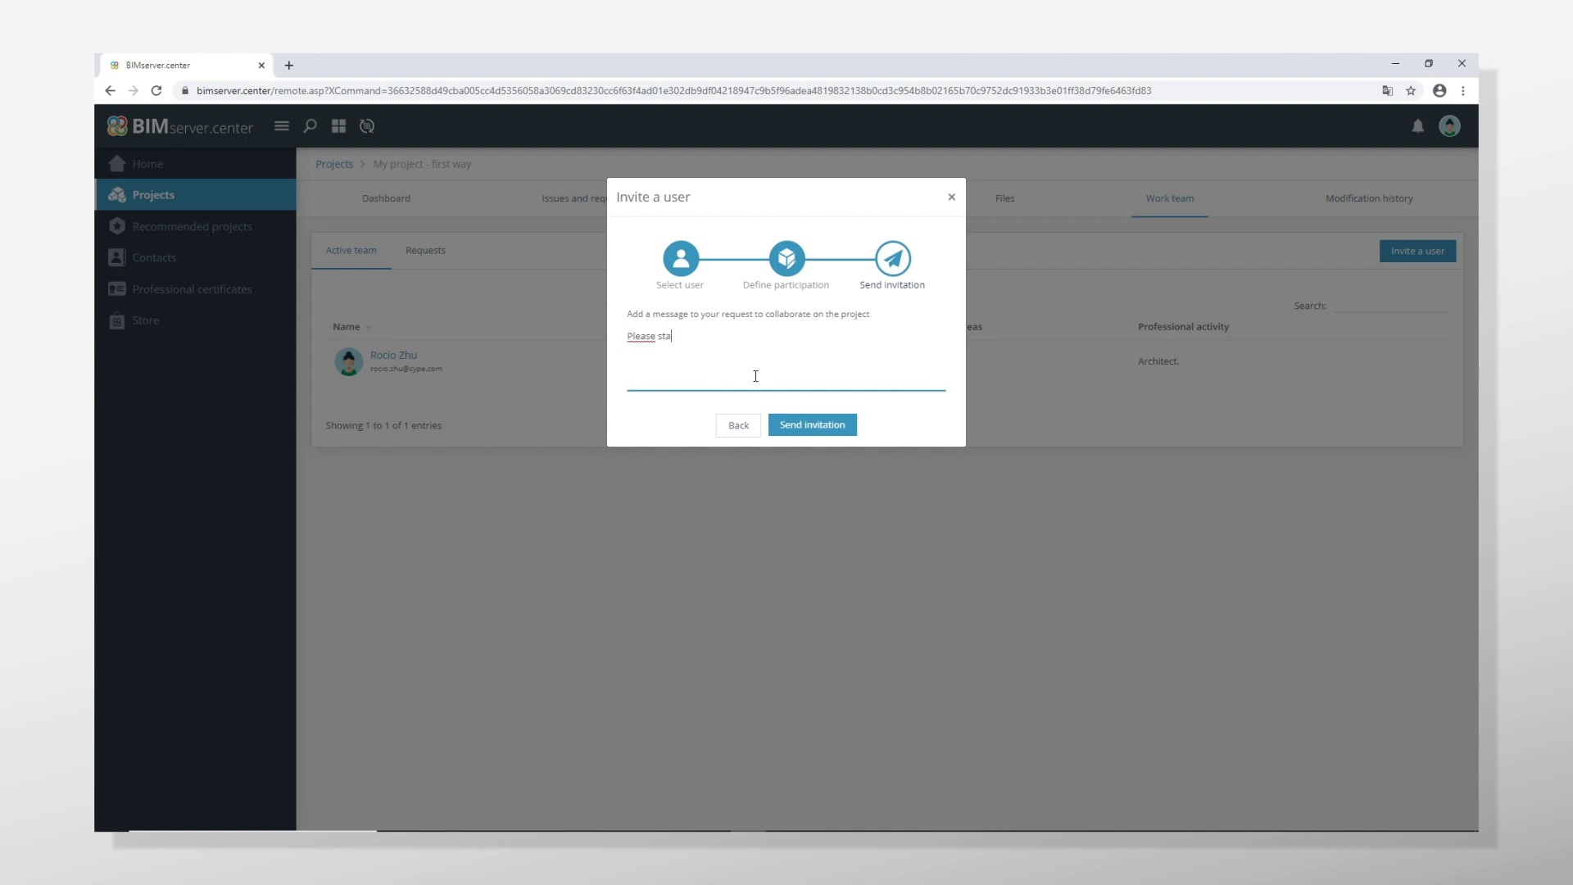
left_click(811, 425)
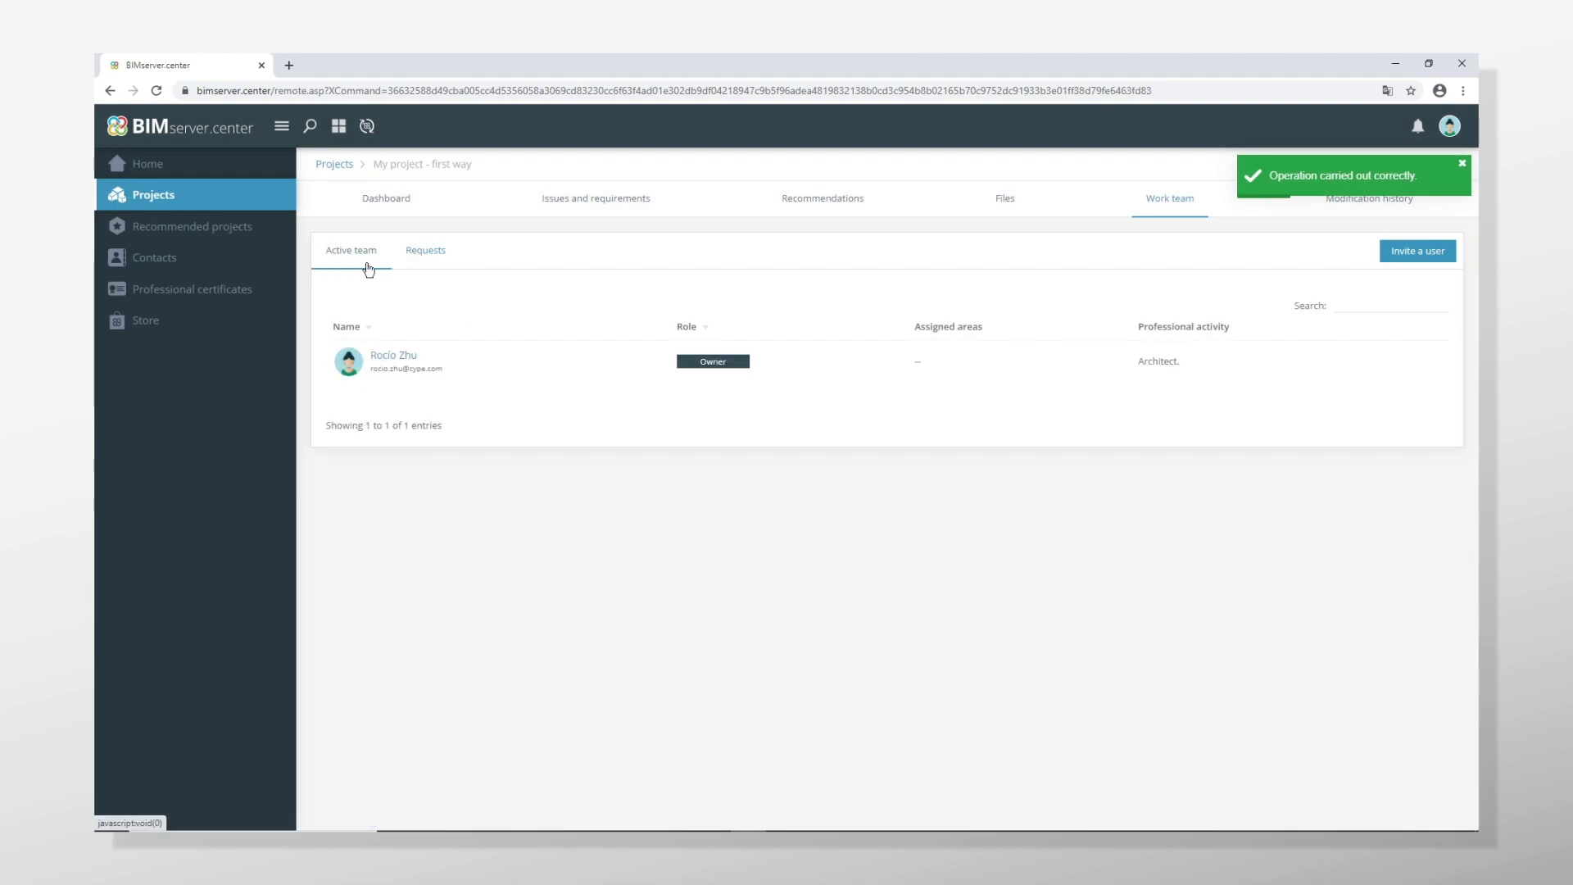
Review the work team requests for "My project - first way" and accept the received energy analysis request with the Collaborator role.
left_click(425, 251)
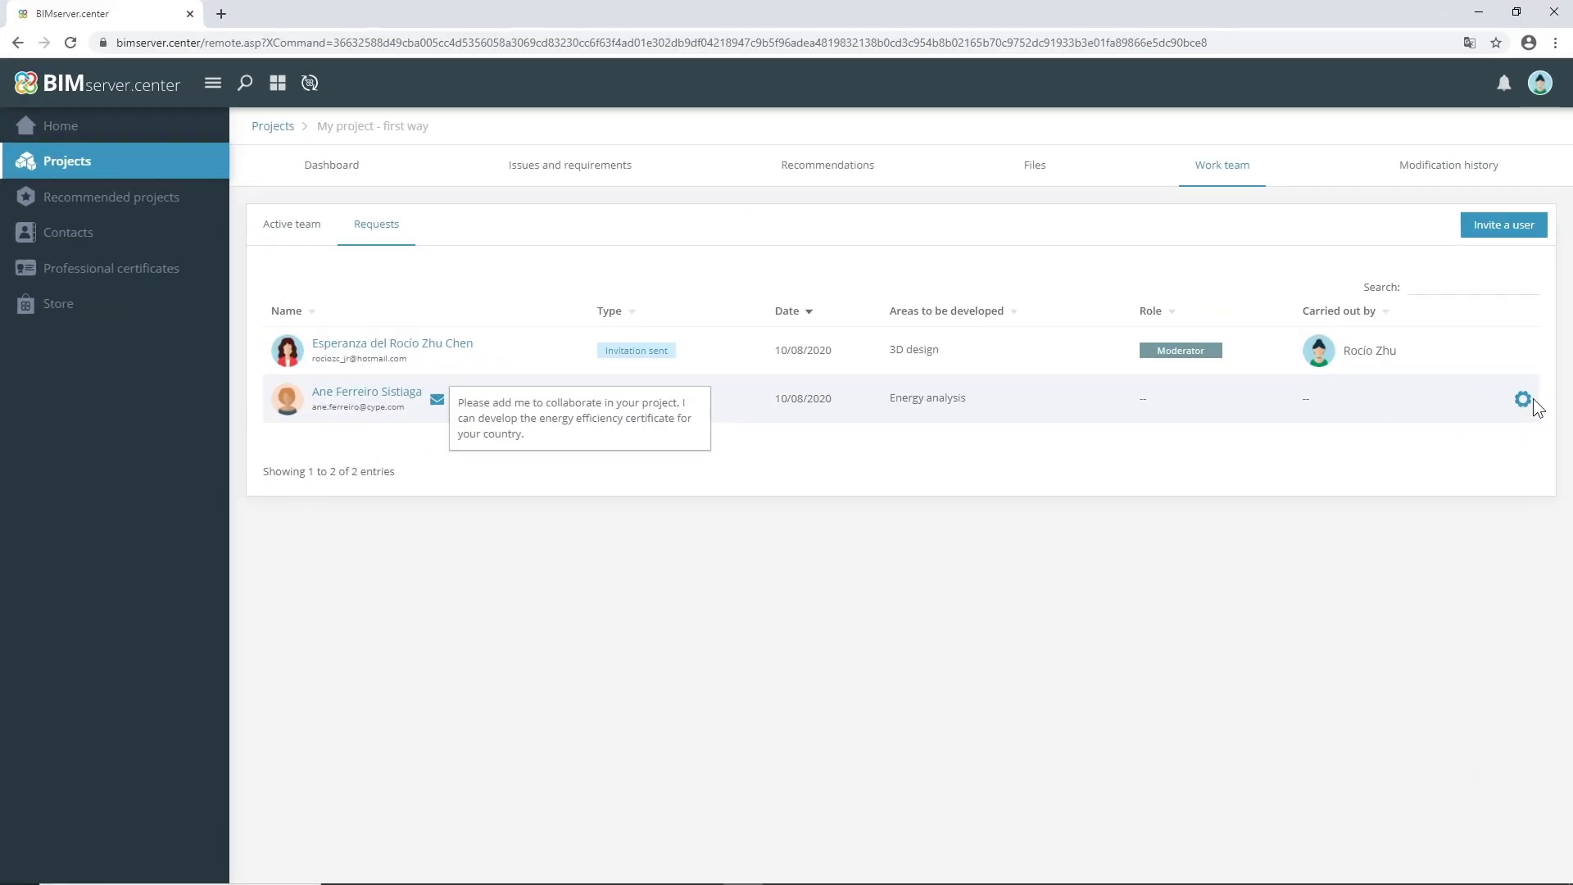
left_click(1433, 404)
left_click(857, 288)
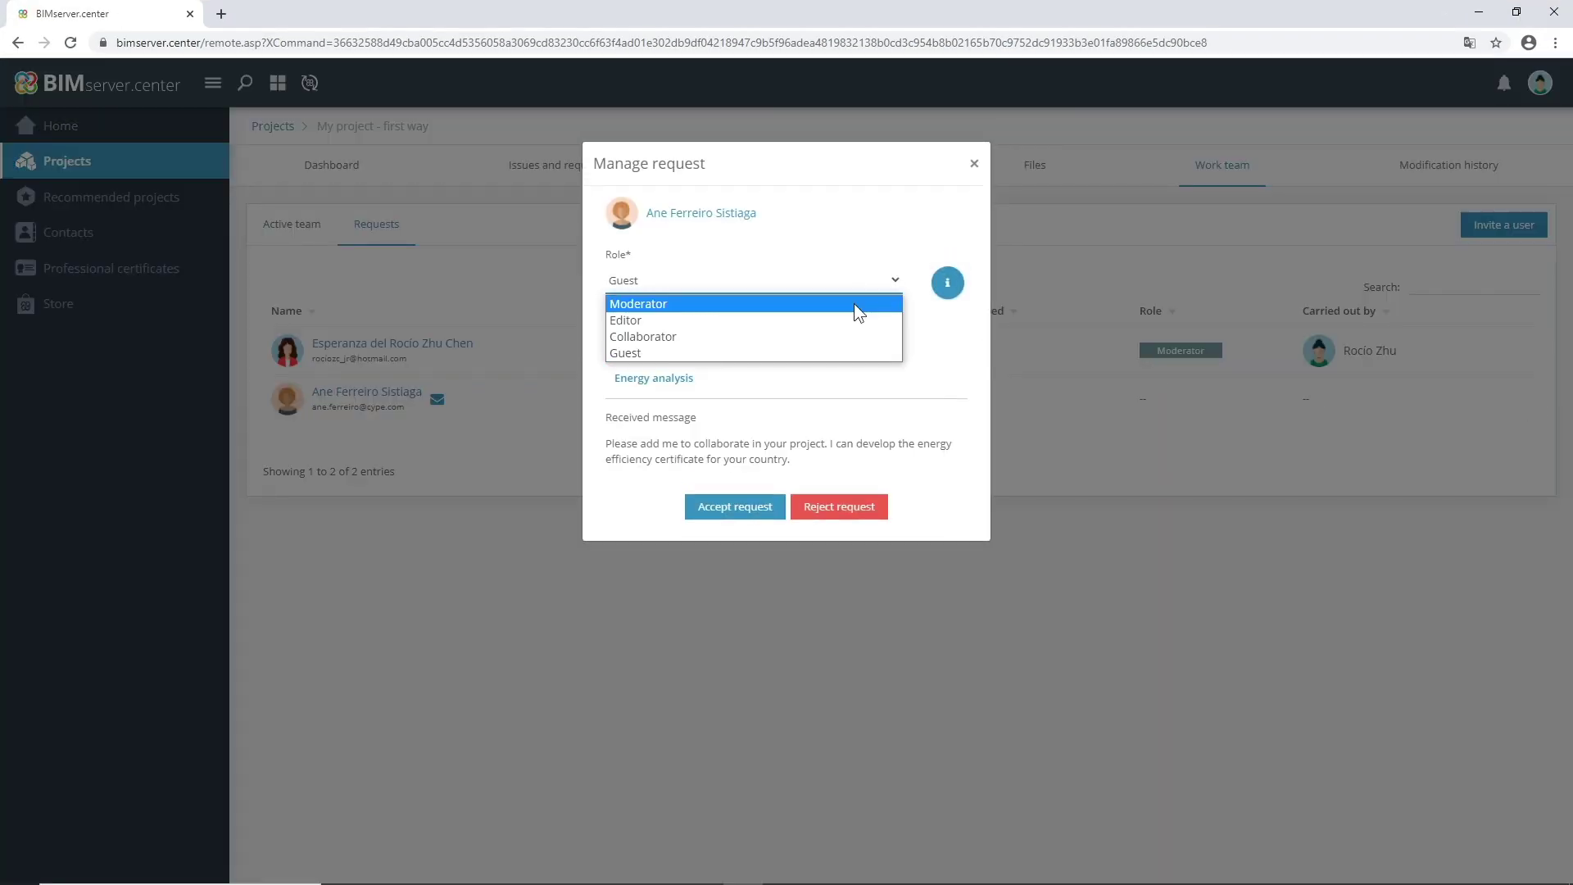
left_click(847, 335)
left_click(760, 511)
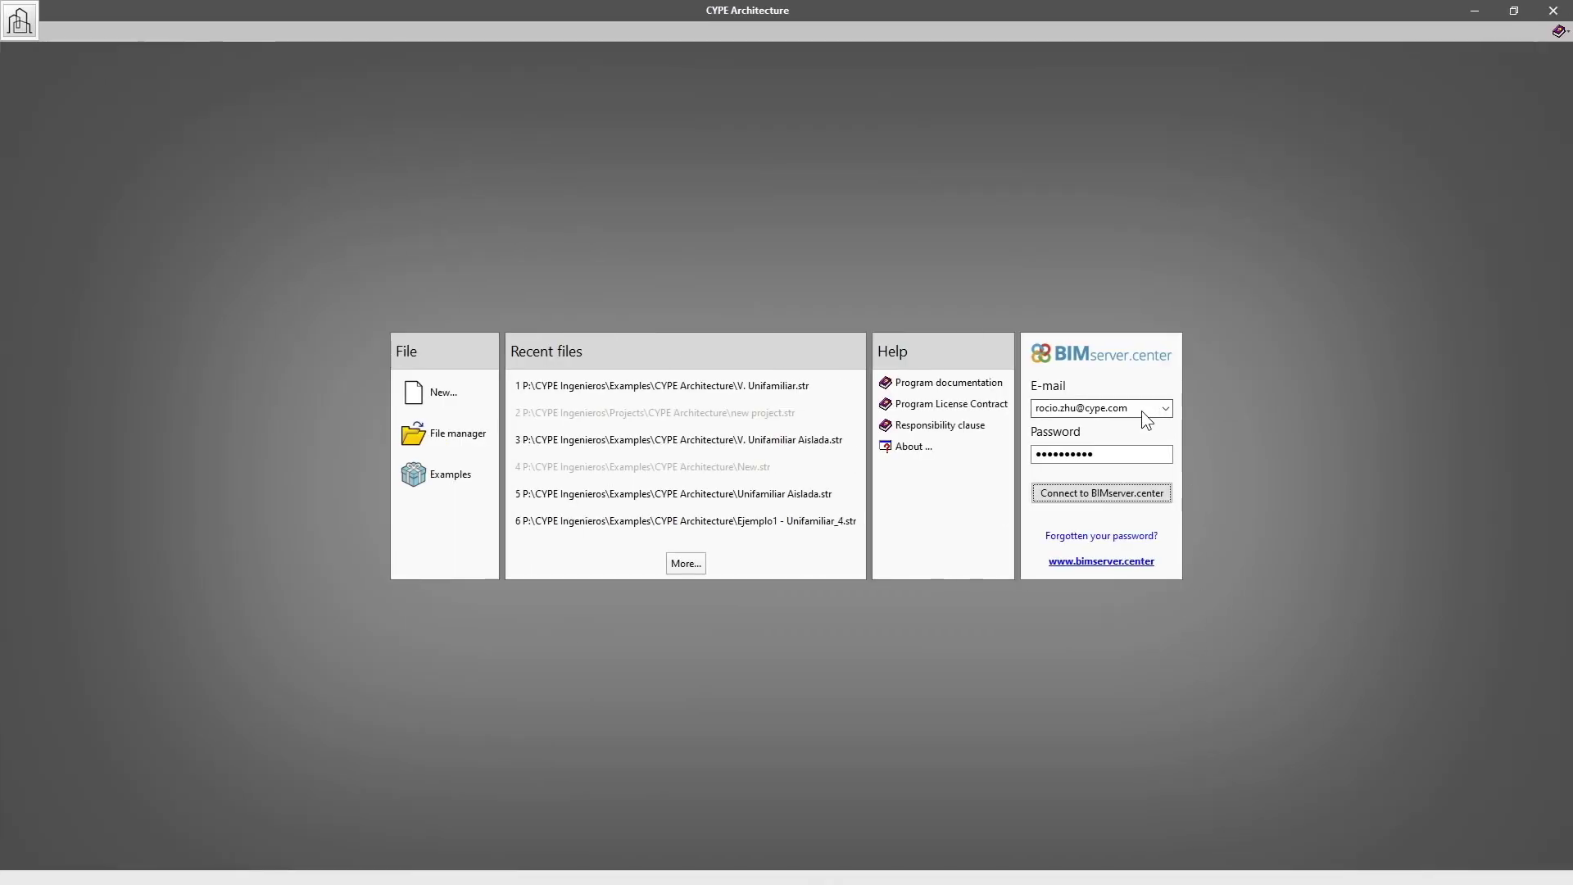
Switch to CYPE Architecture, connect it to BIMserver.center, and start adding an account in BIMserver.center Sync.
left_click(1137, 501)
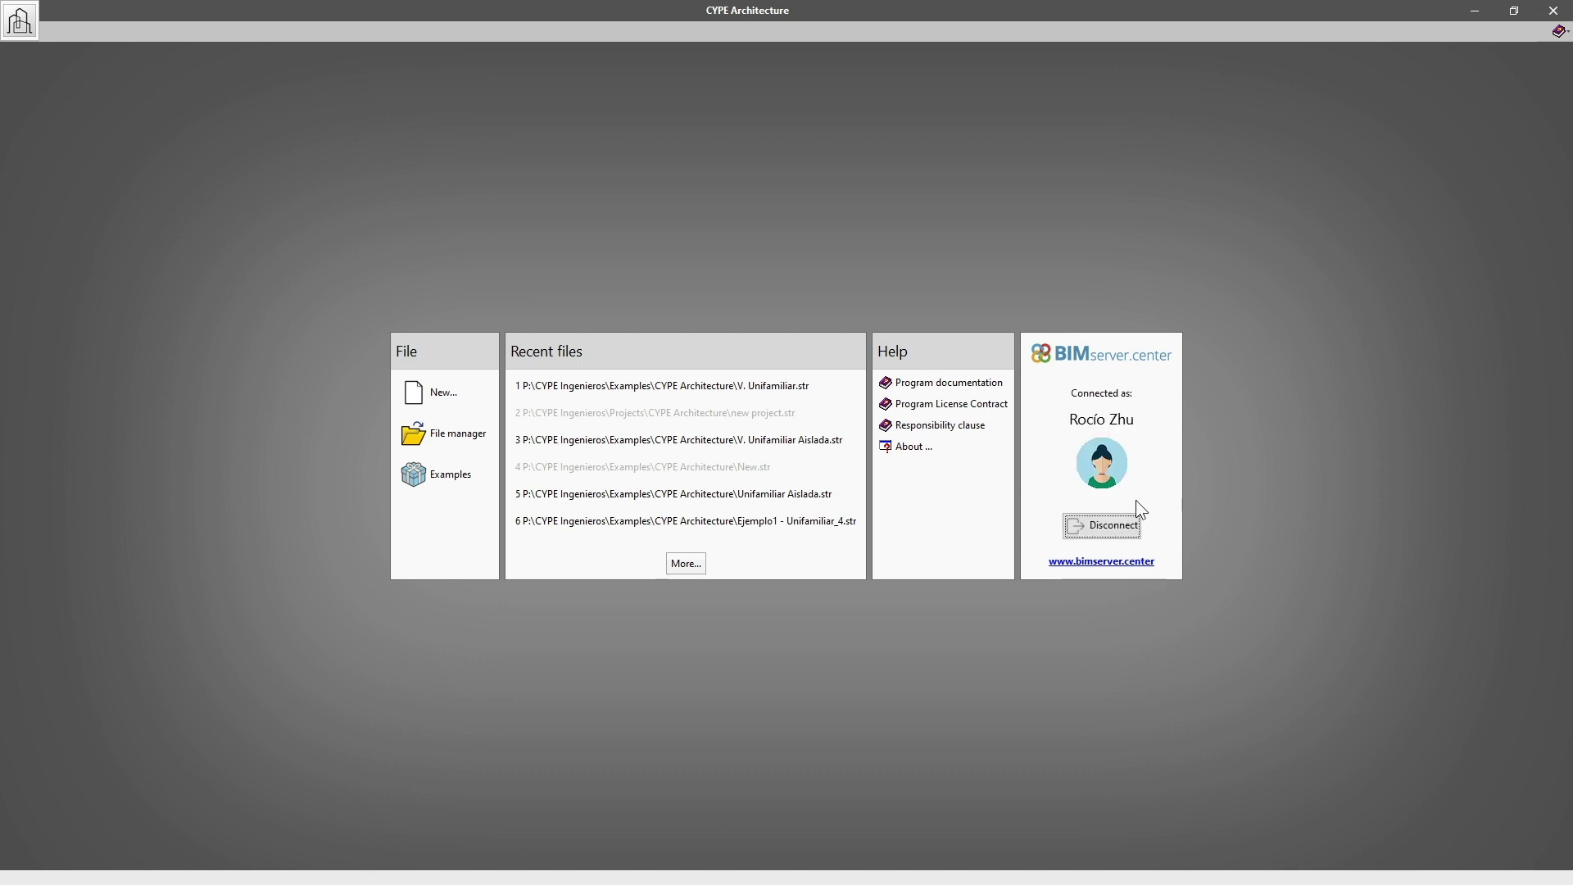
left_click(1344, 858)
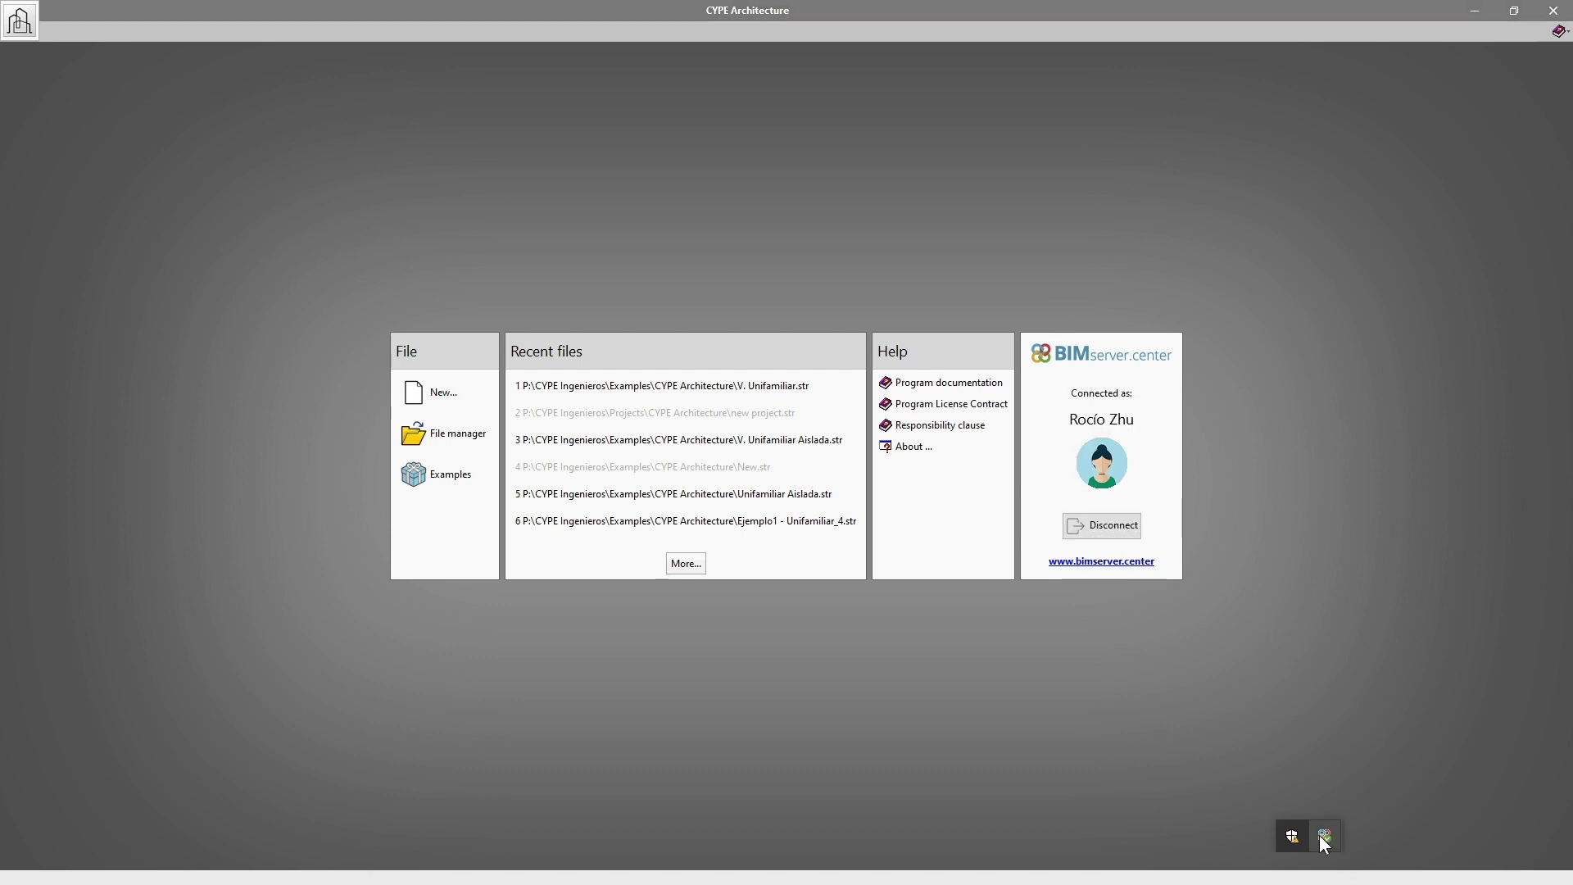
left_click(1323, 835)
left_click(544, 243)
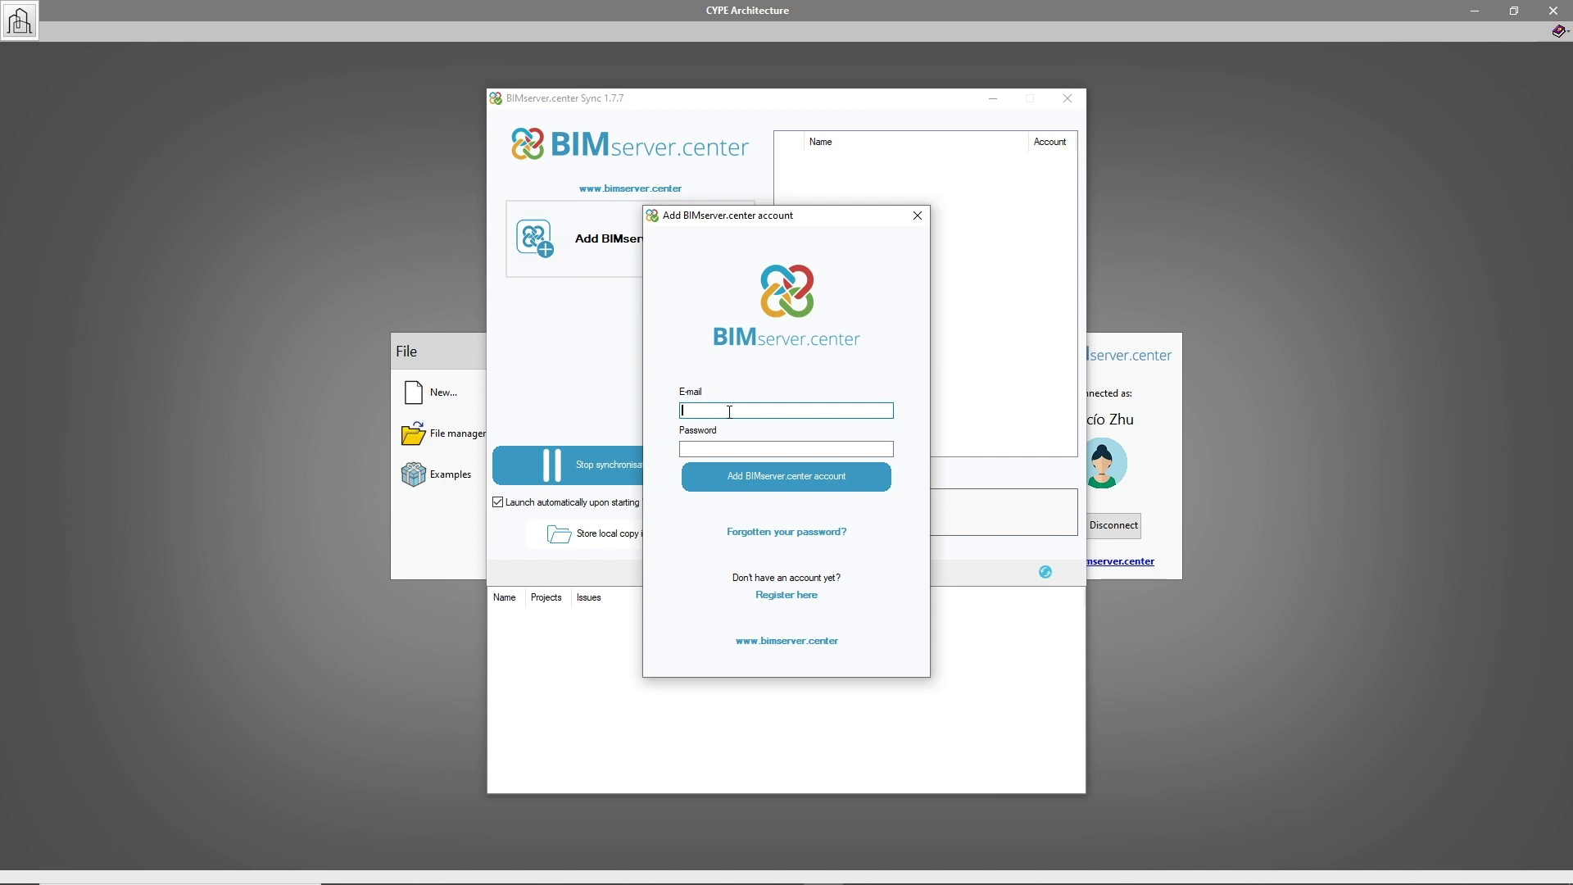
Enter the account e-mail and password, add the account to BIMserver.center Sync, and minimise the Sync window.
key("ctrl+v")
key("Tab")
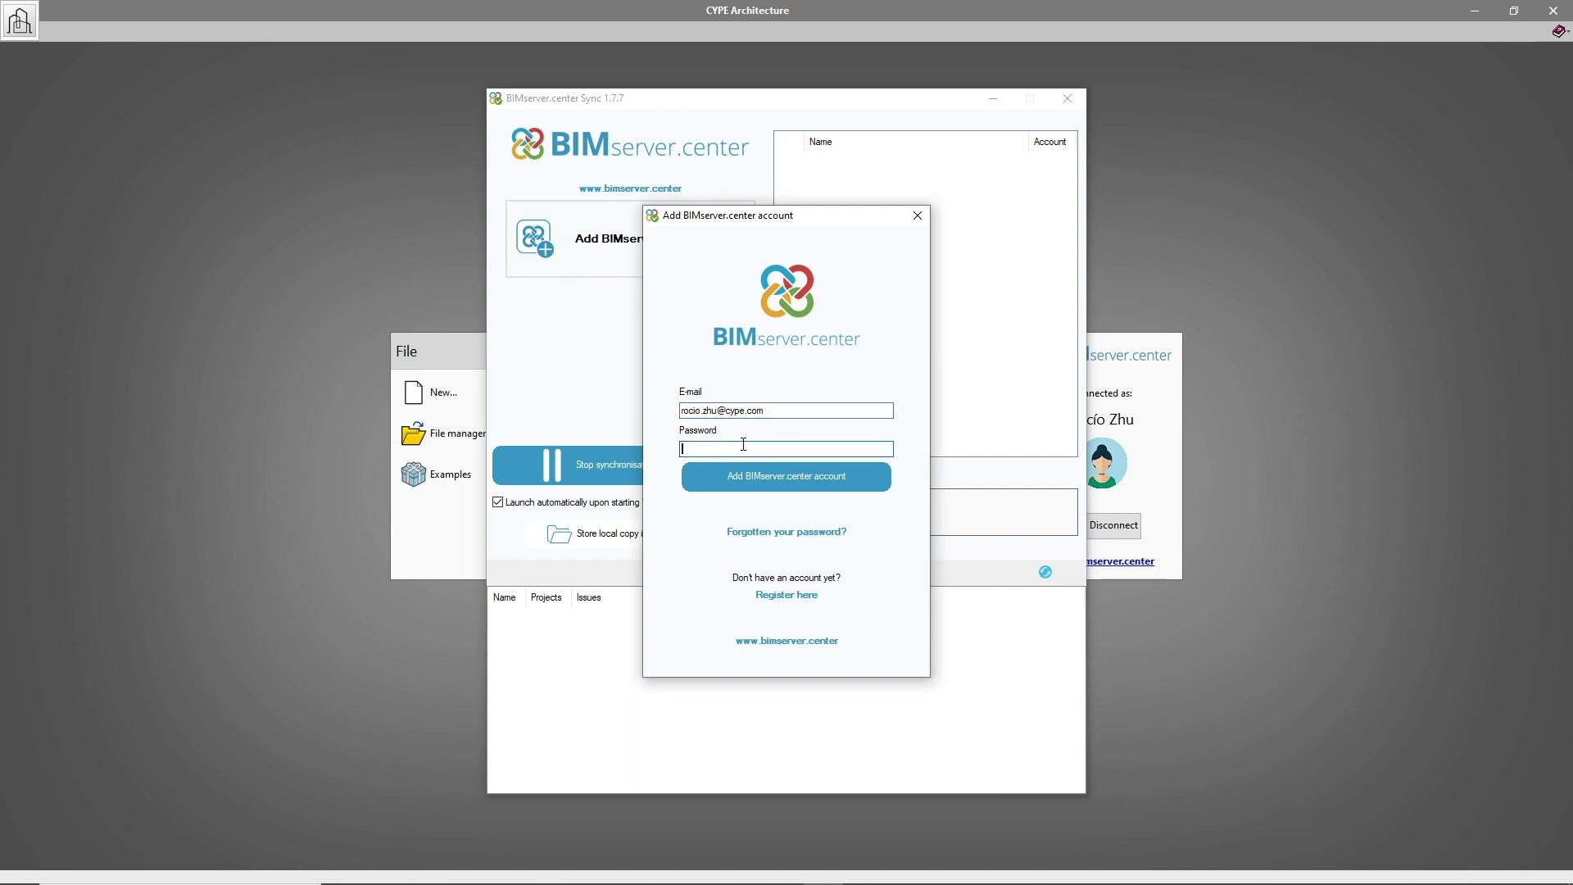
type("••••••••••")
left_click(774, 478)
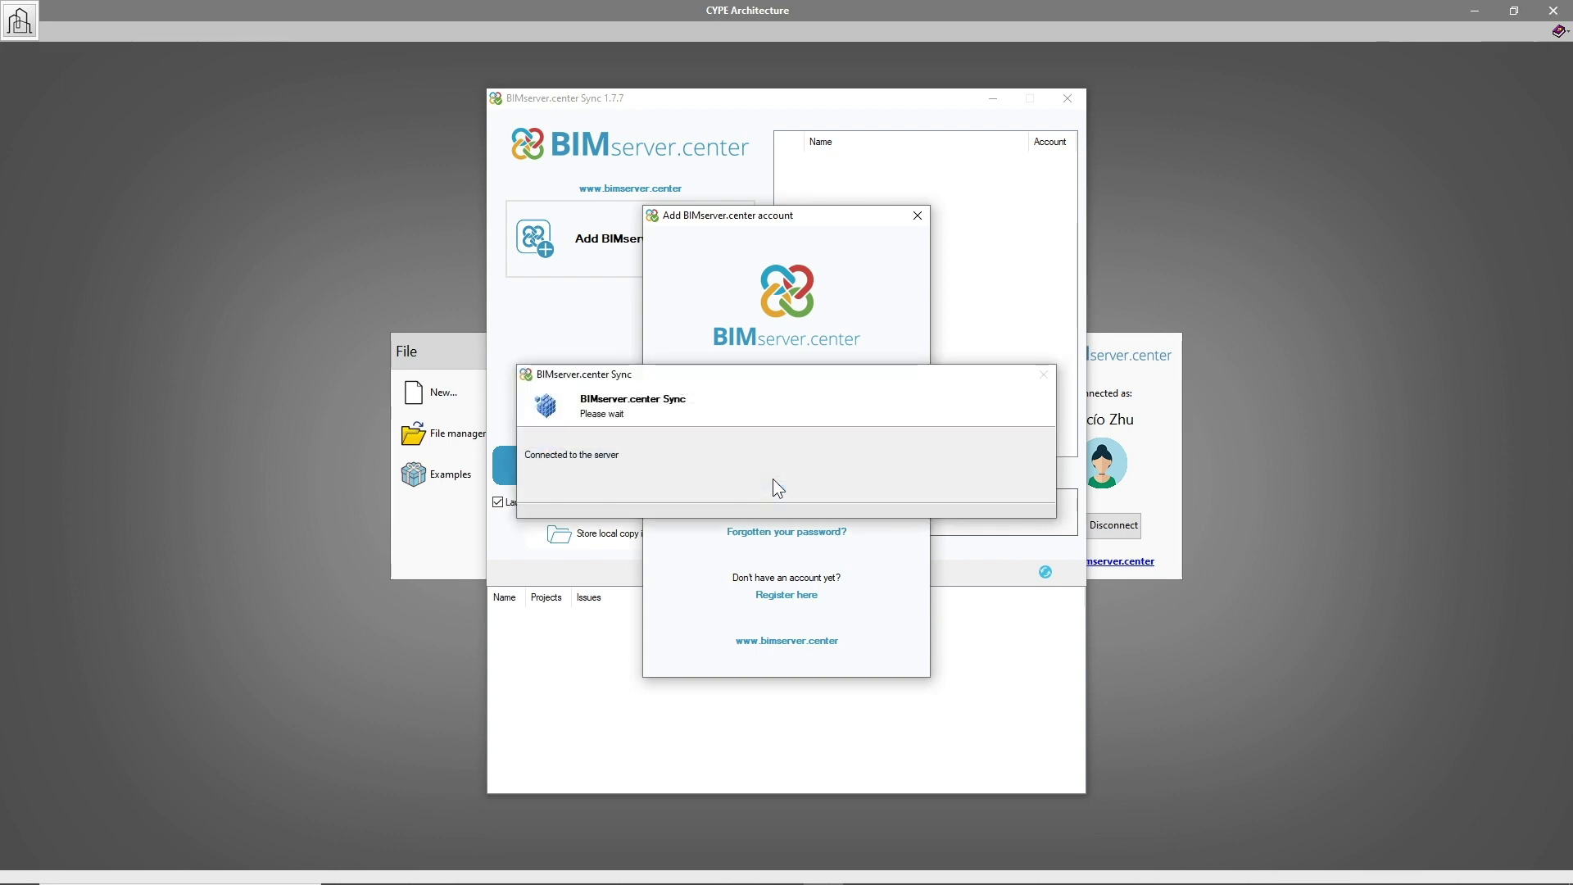
left_click(787, 575)
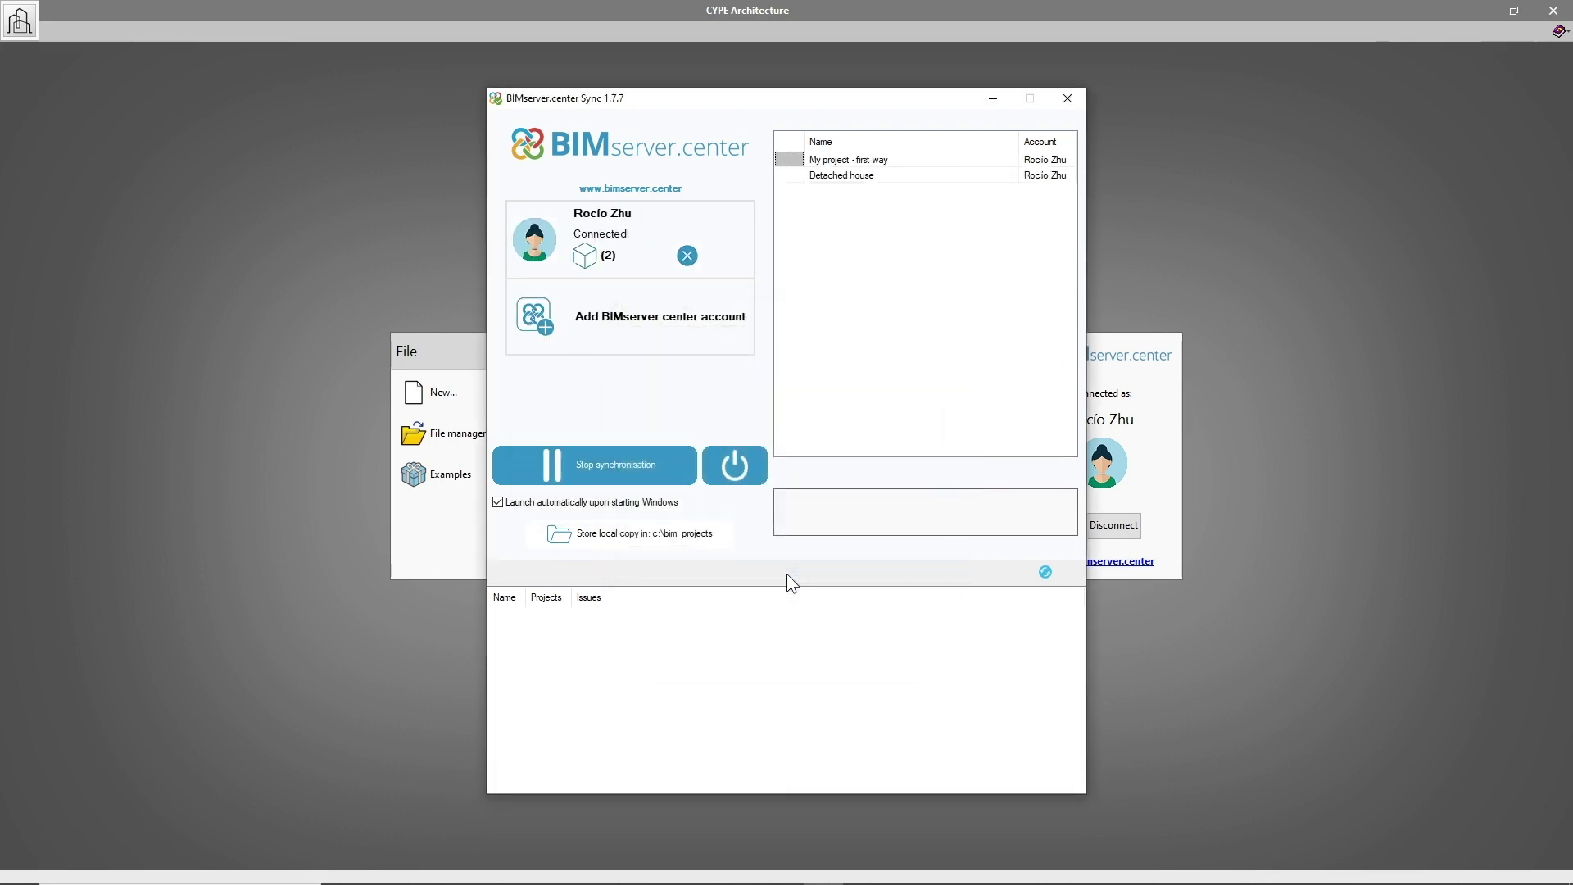
left_click(994, 100)
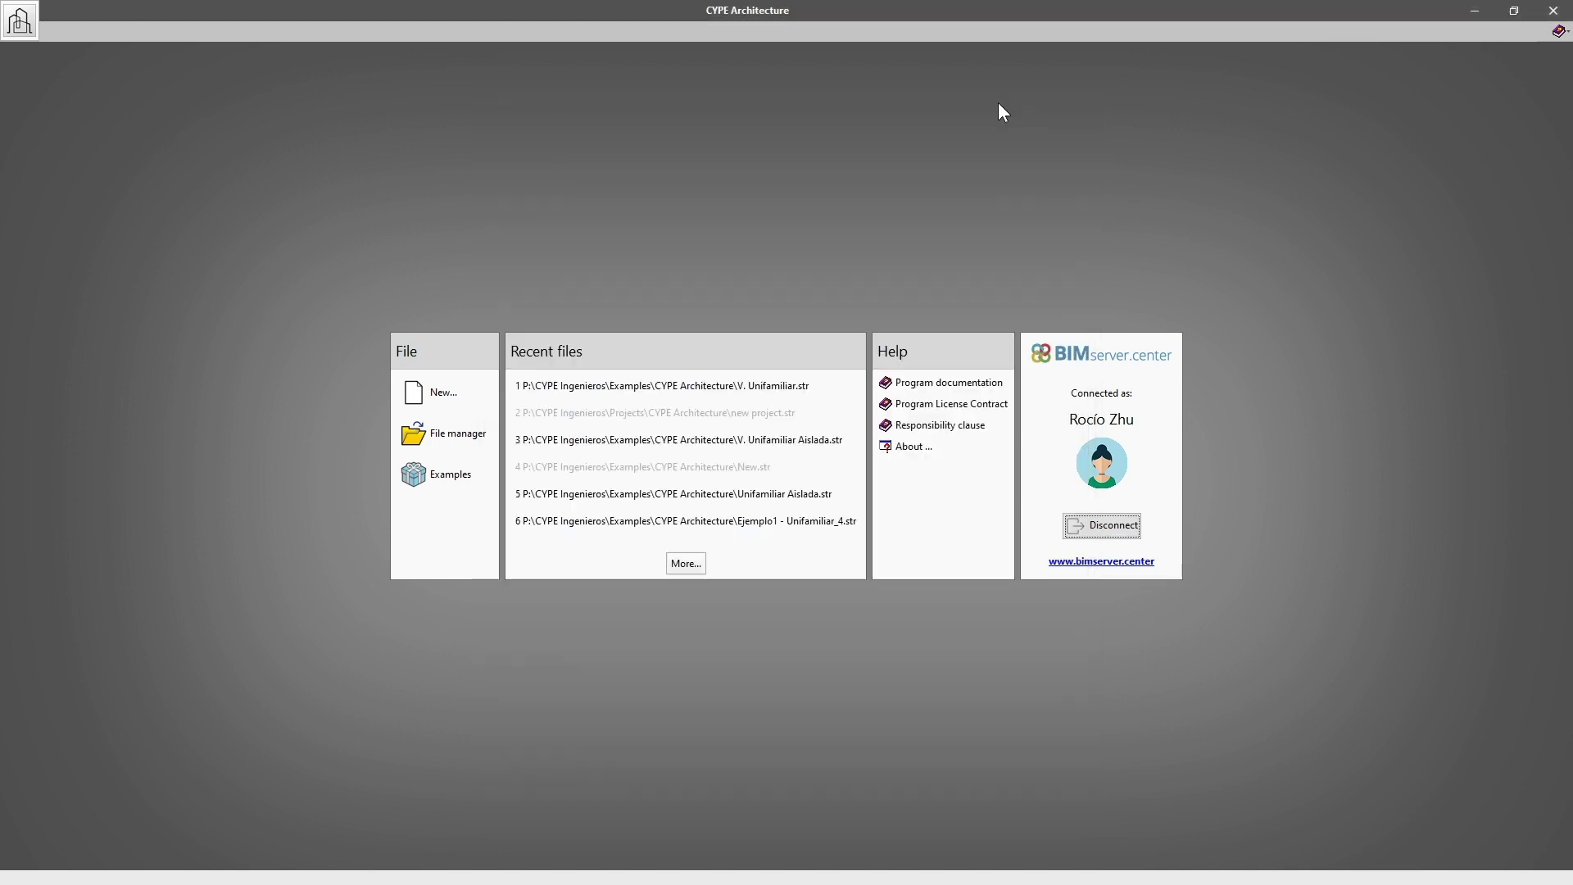
Create a new CYPE Architecture project file named "My project - second way" with the description "Description of my project (second way)".
left_click(461, 399)
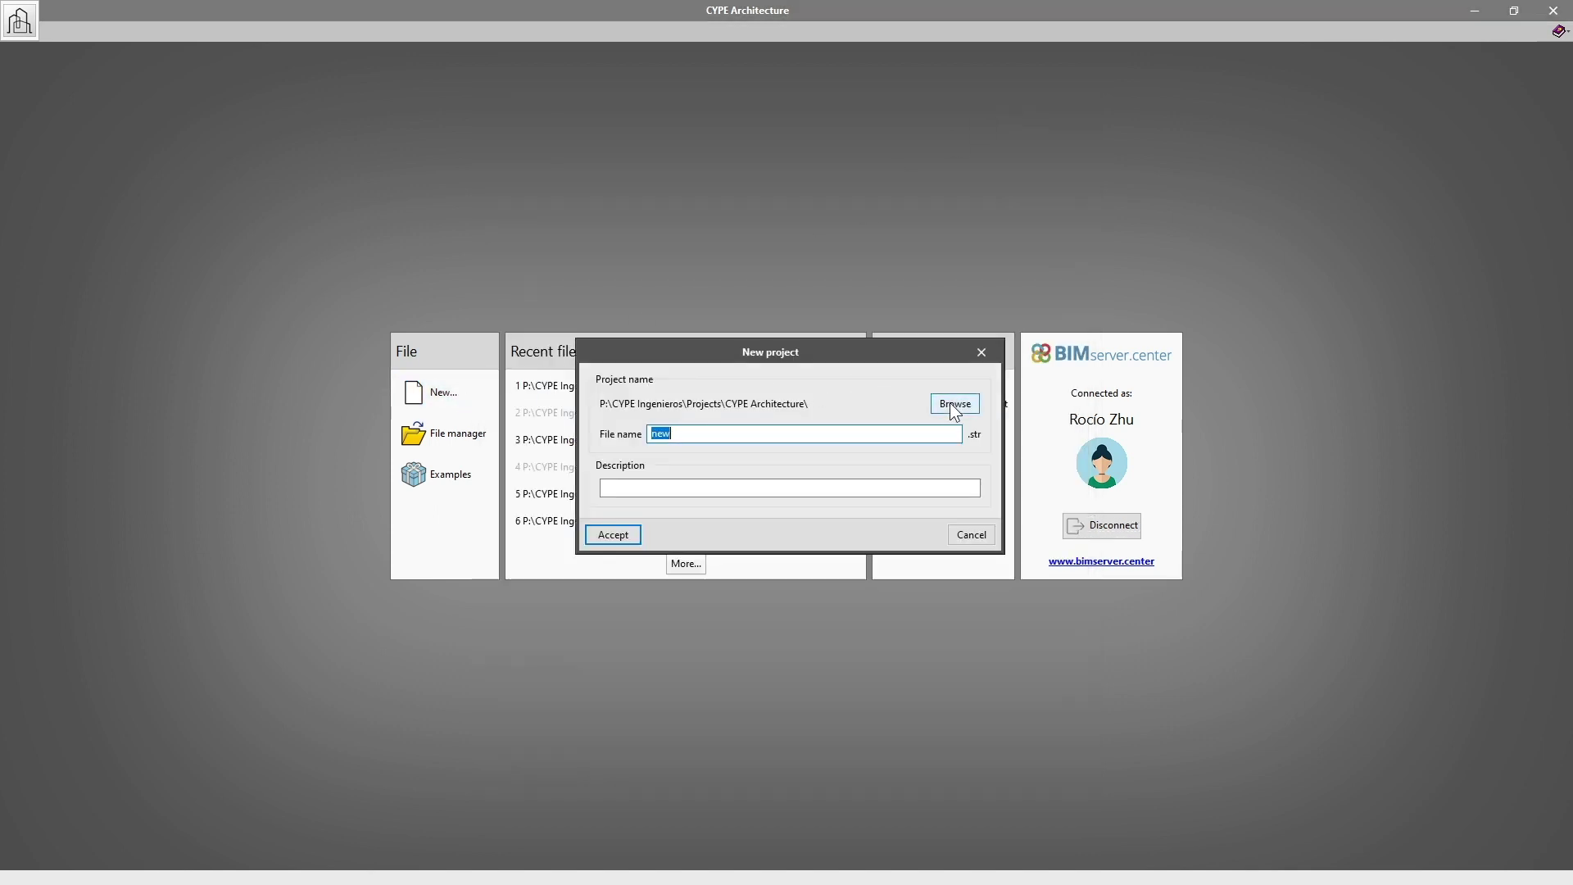
type("My project - second way")
key("Tab")
type("Description of my project (s")
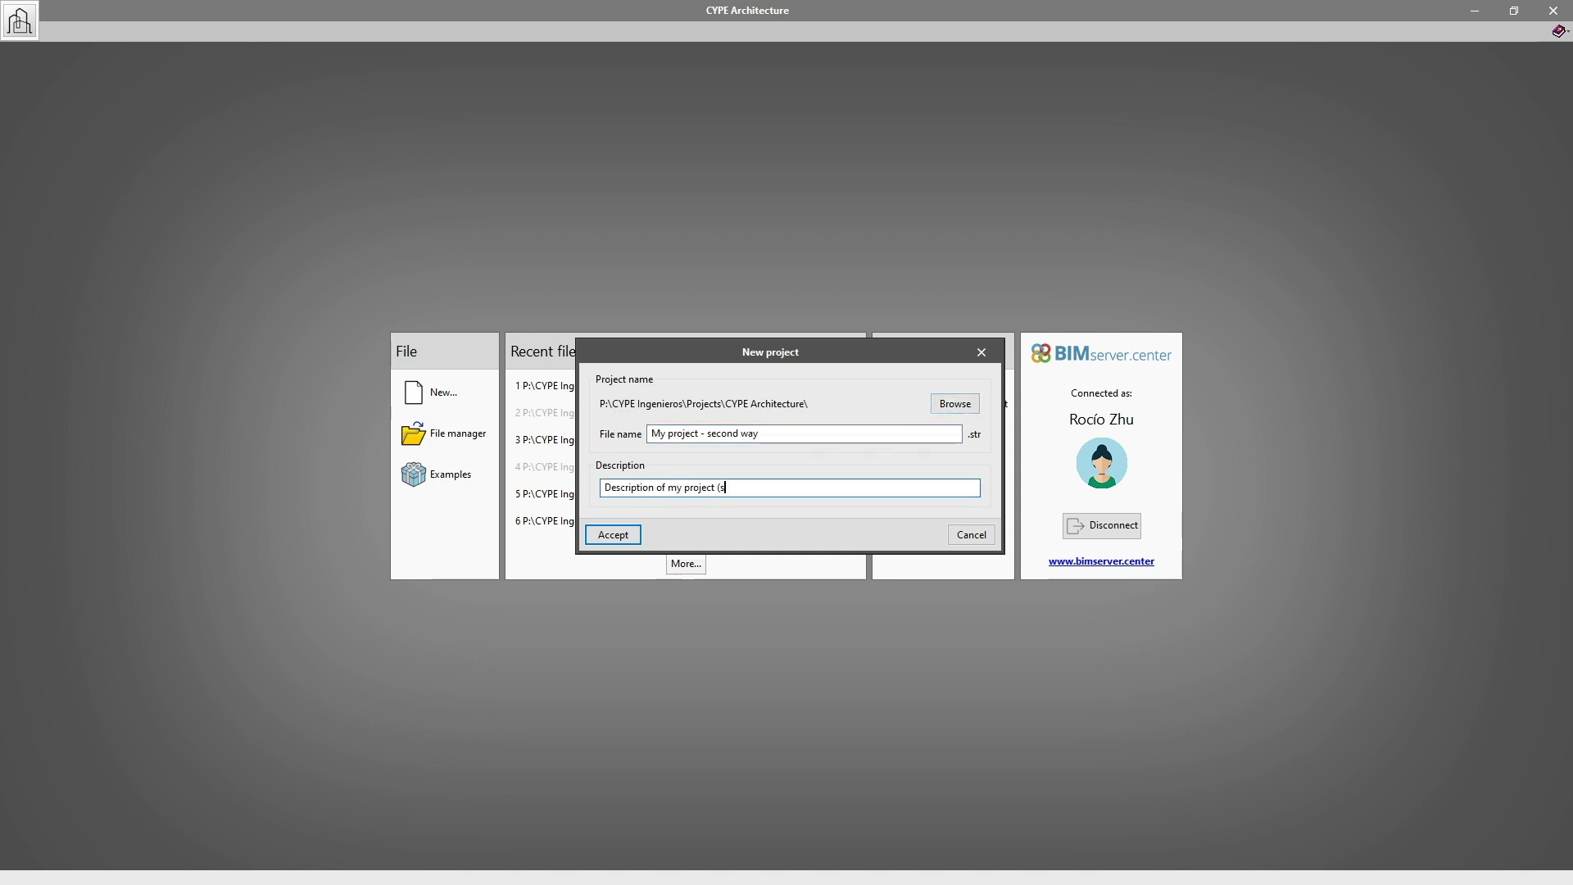
type("econd way)")
left_click(614, 533)
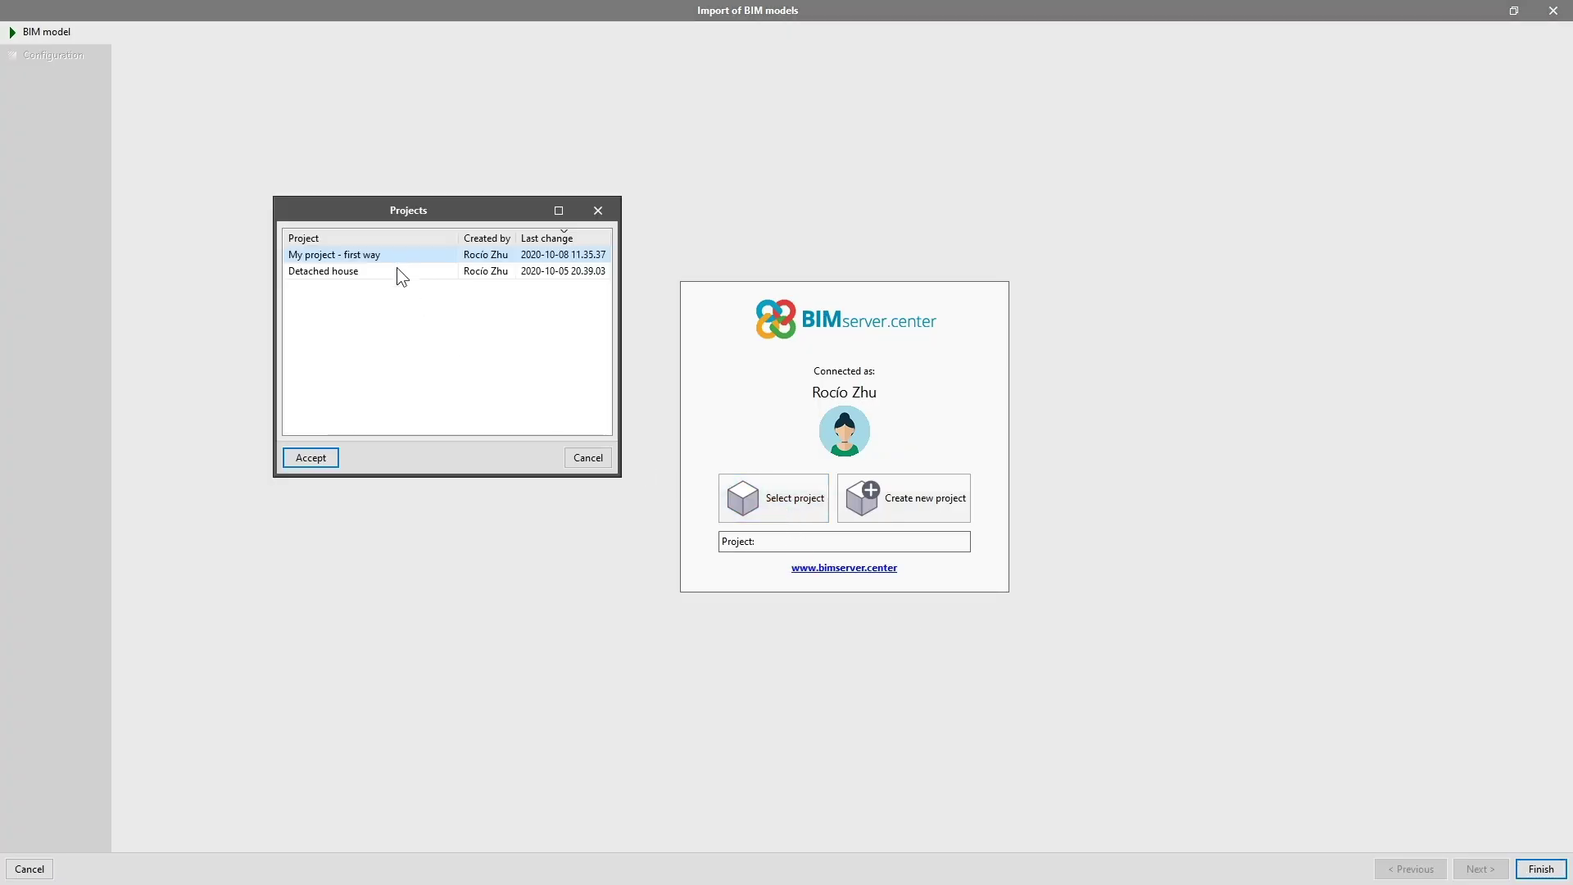
Dismiss the existing project list and start a new BIMserver.center project named "My project - second way" of type Professional.
left_click(588, 459)
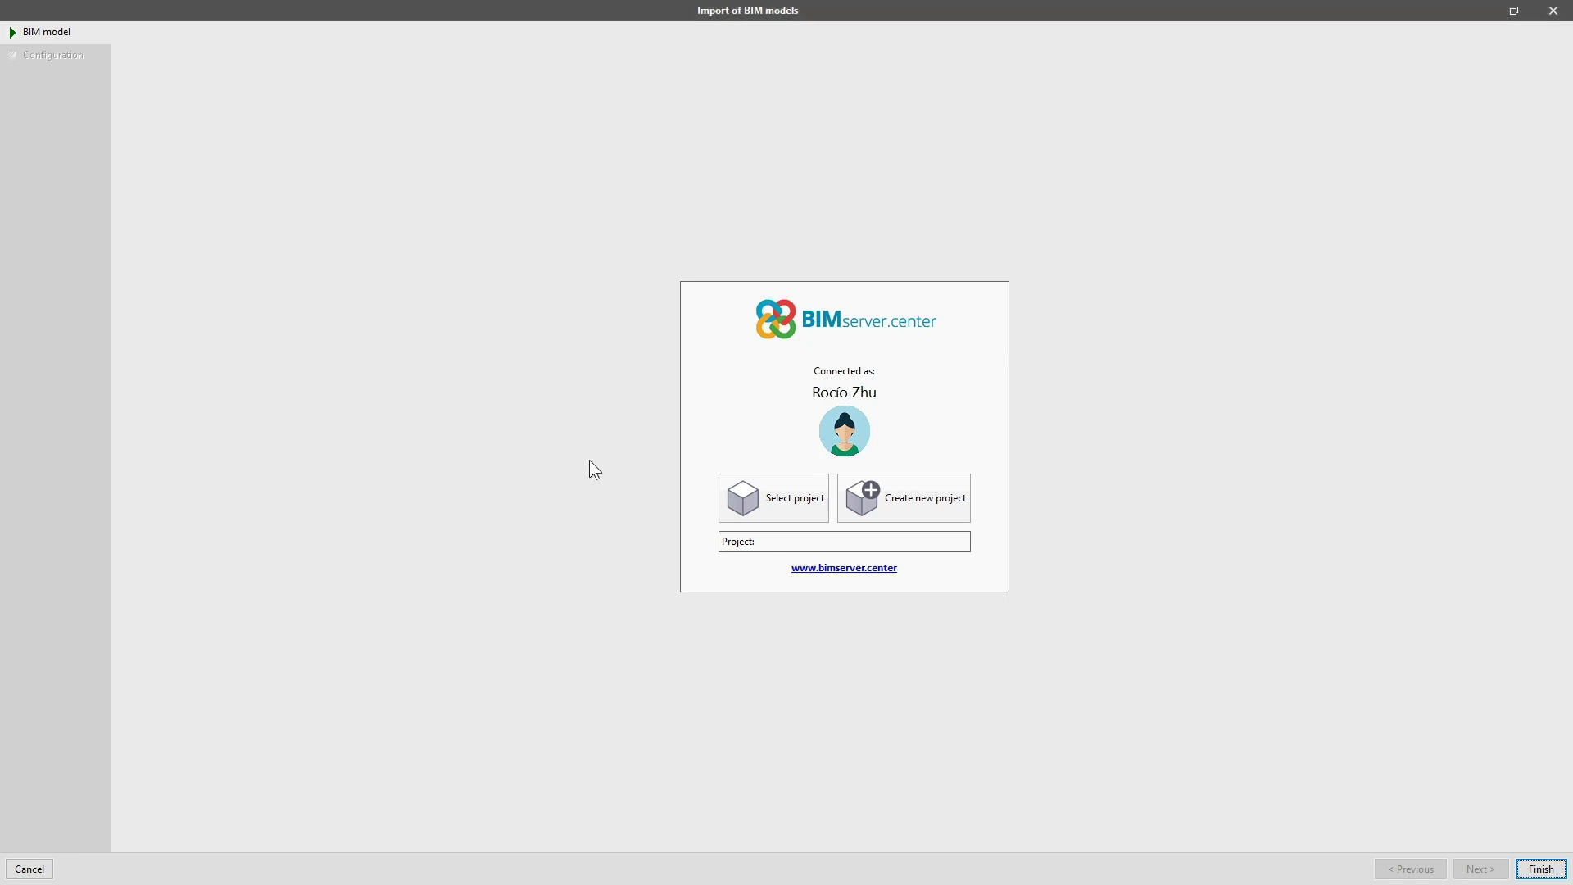
left_click(901, 497)
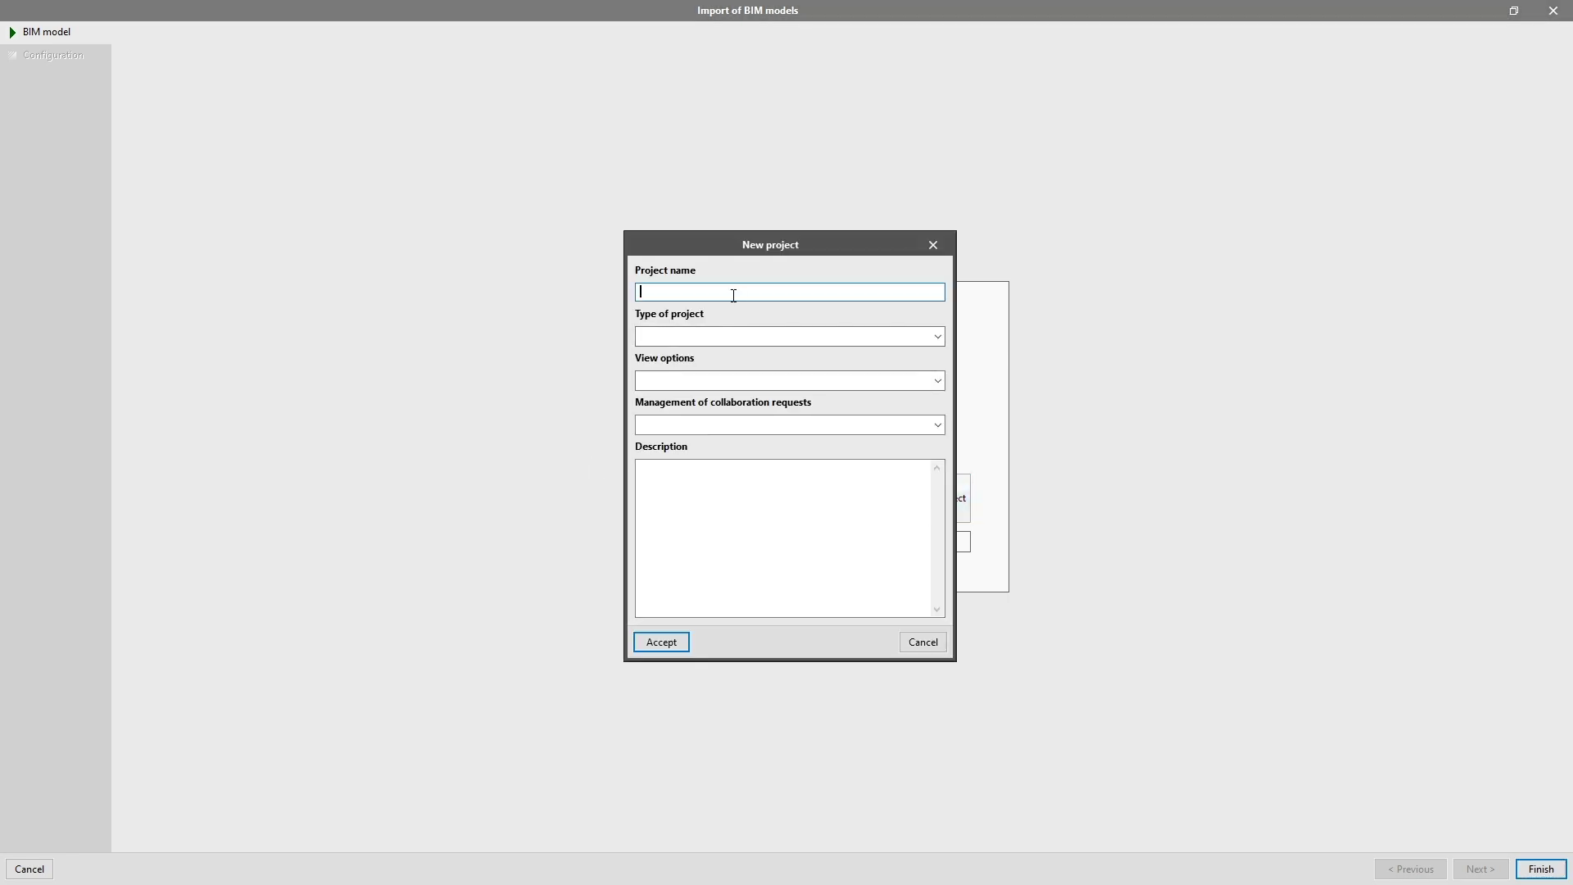
type("My project - se")
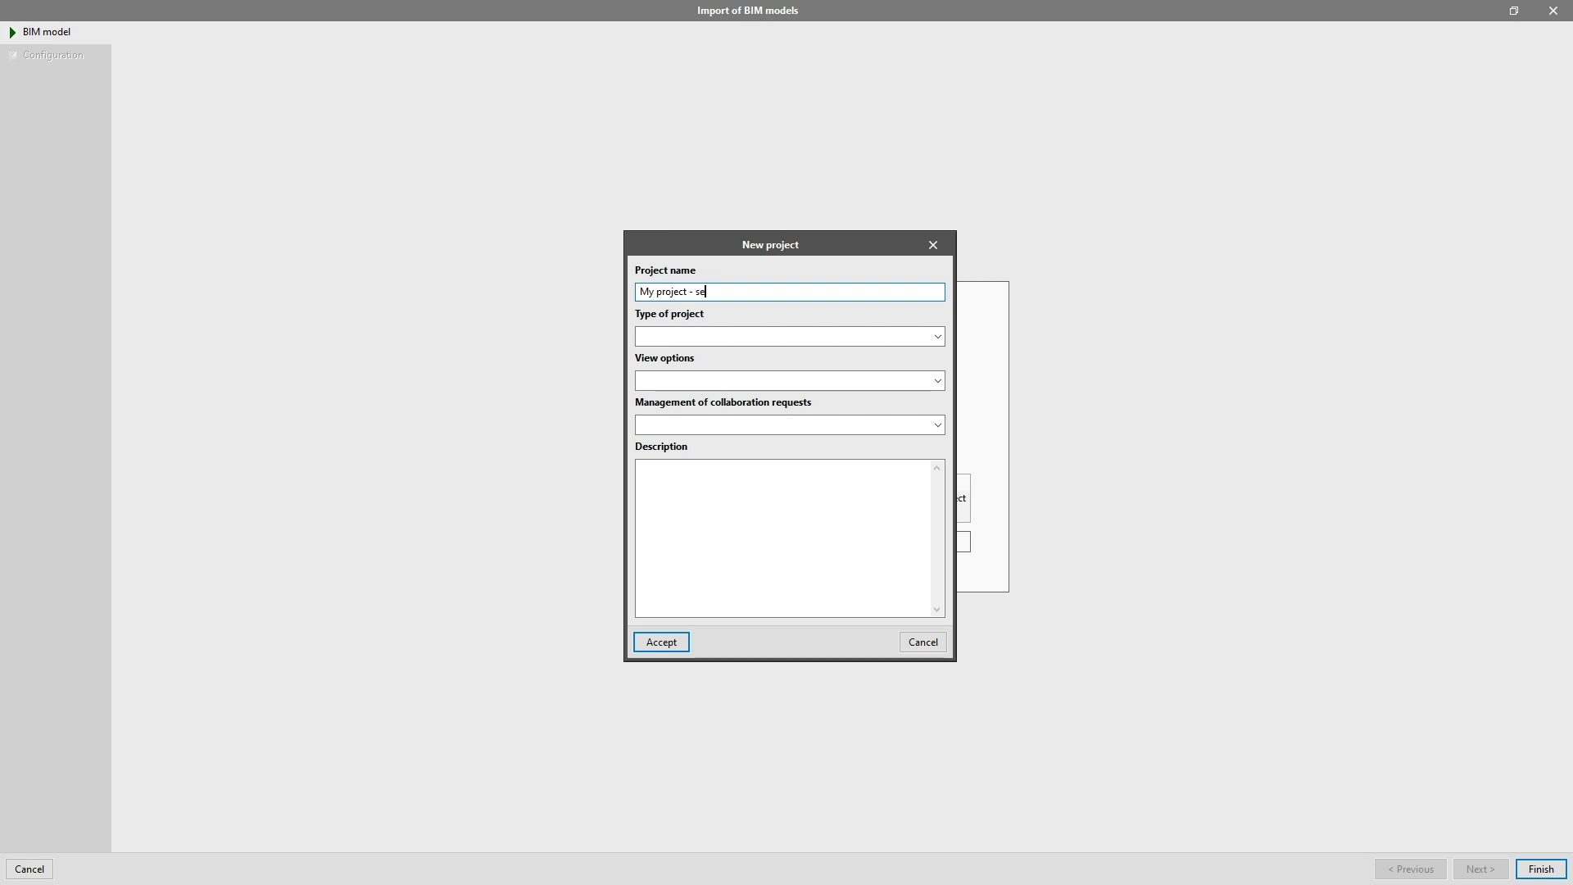
type("cond way")
left_click(771, 336)
left_click(770, 350)
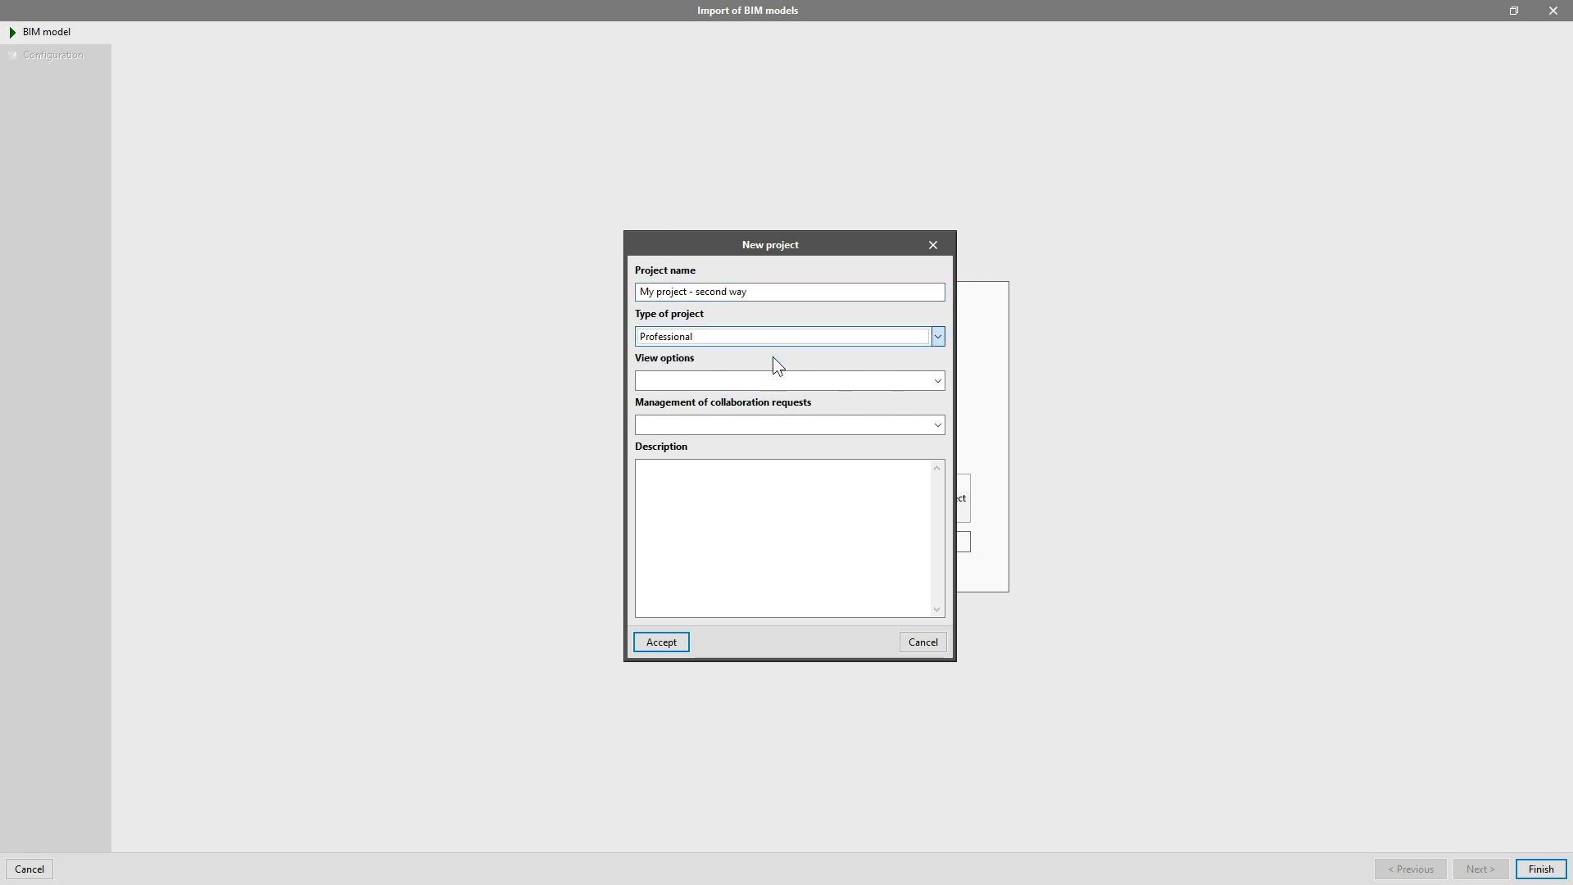
Make the project visible in BIMserver.center with Open collaboration requests, describe it as "Description of my project (second way)", create it and finish the import.
left_click(765, 380)
left_click(765, 400)
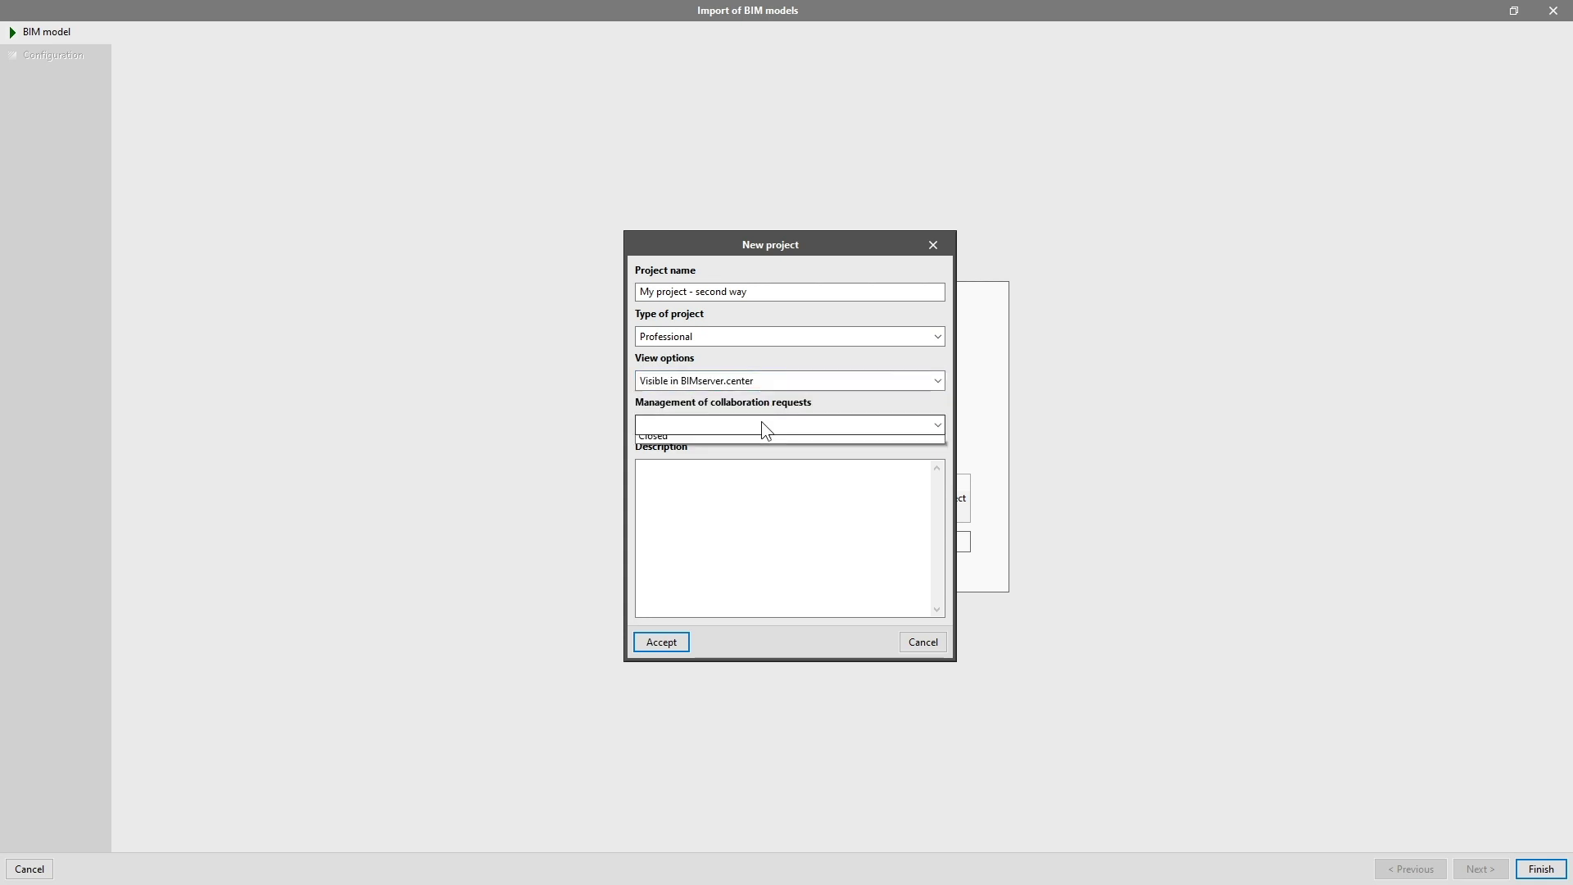
left_click(737, 491)
type("Desct")
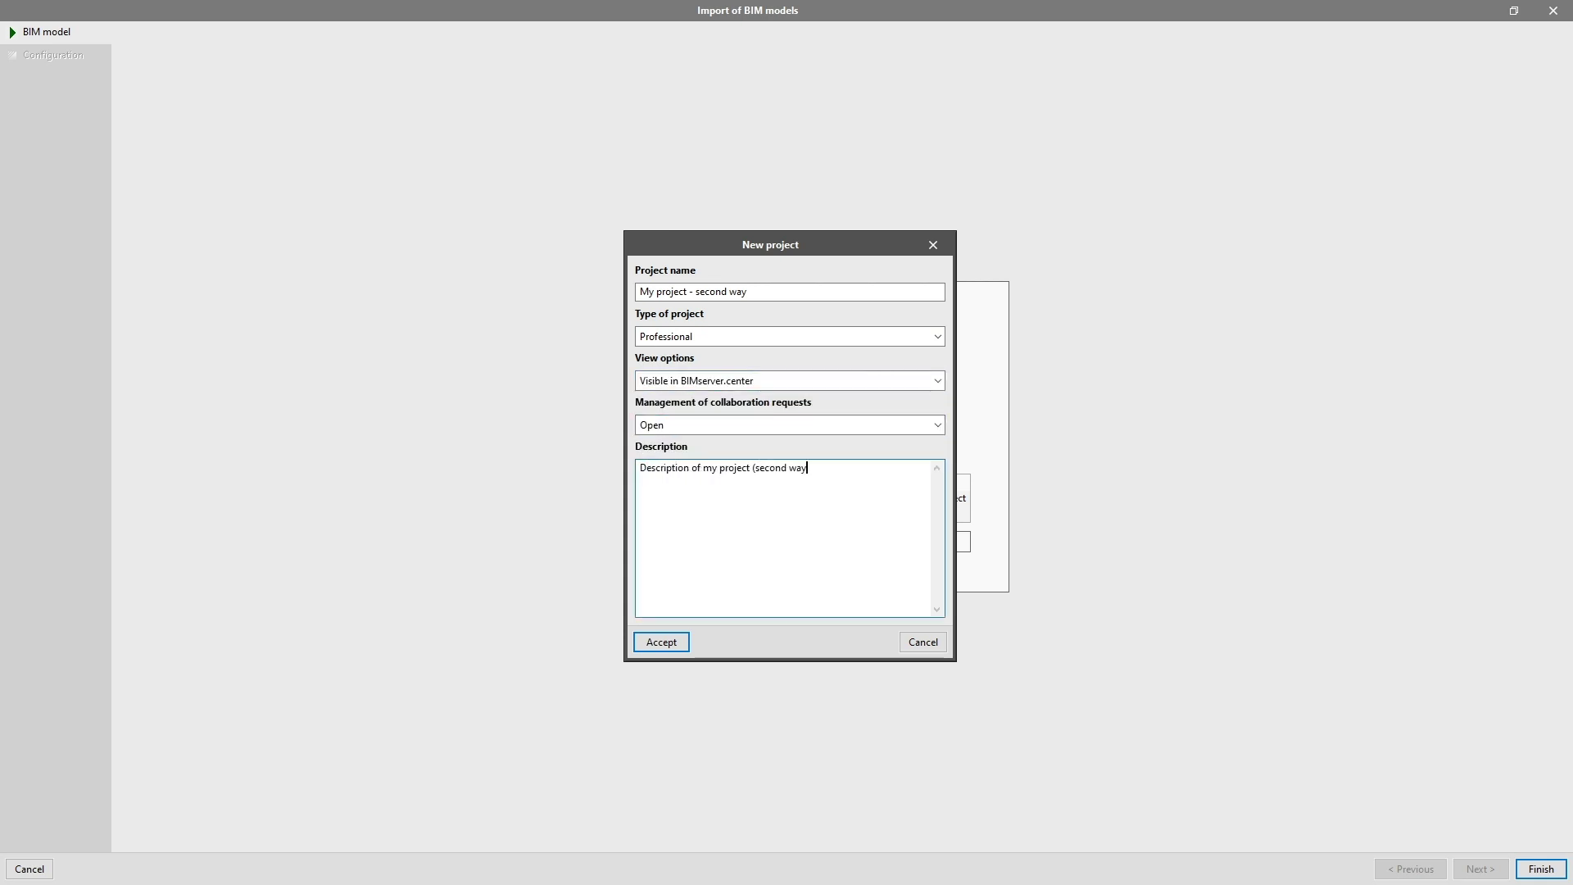
left_click(683, 644)
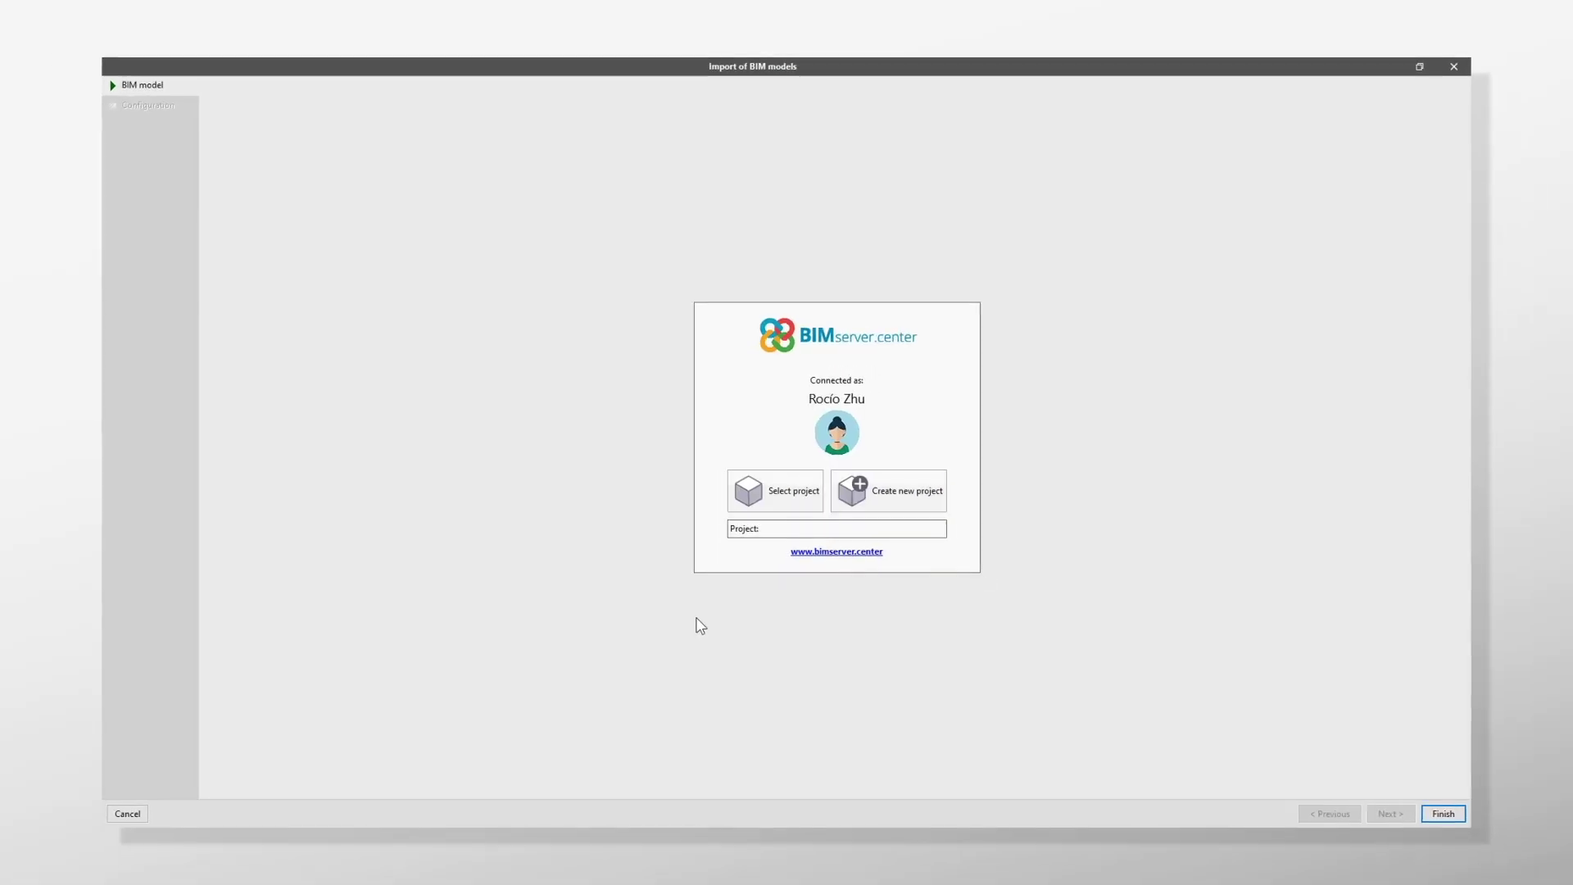
left_click(1436, 822)
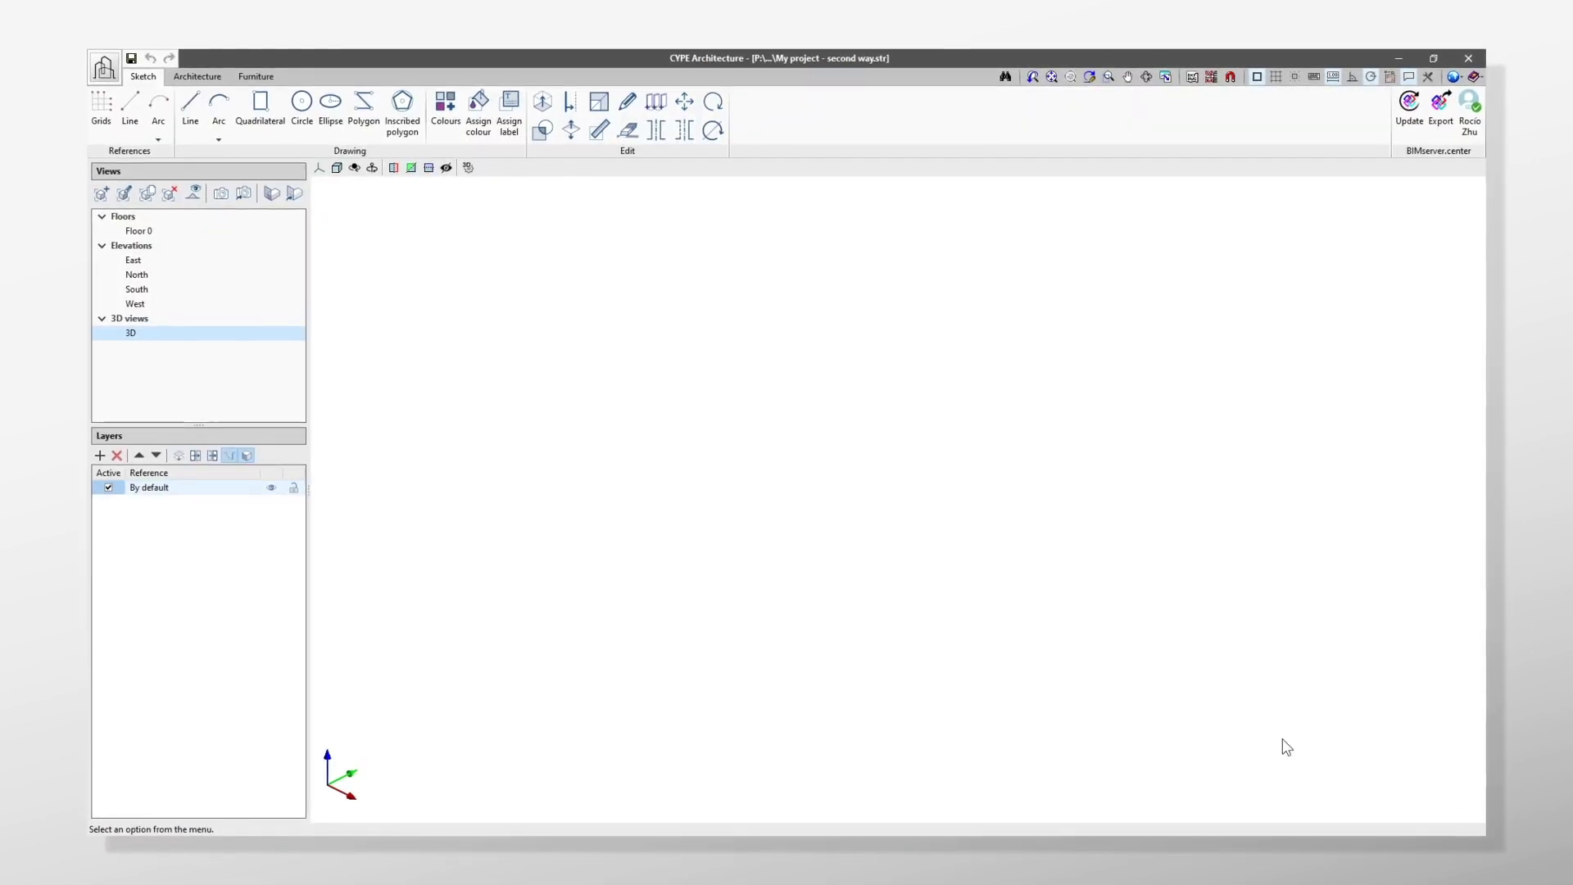